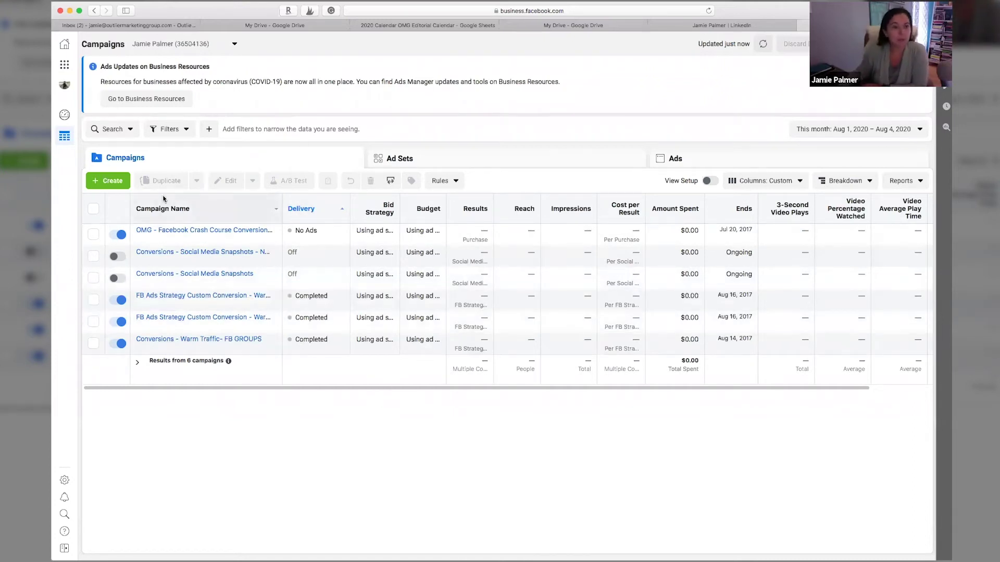
- Create a Video views campaign named 'Video views - 8-4' and continue to the ad set
click(106, 181)
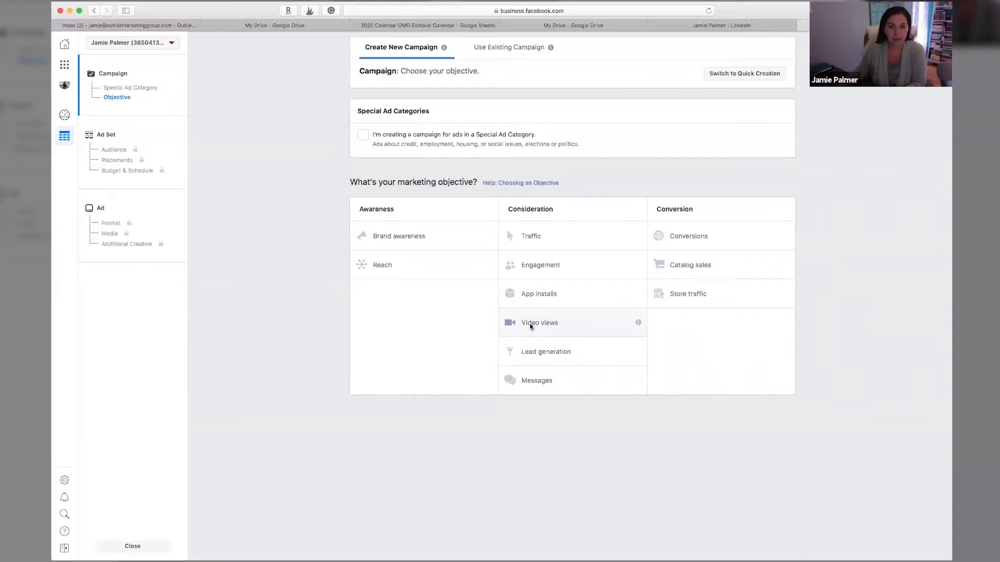
click(569, 326)
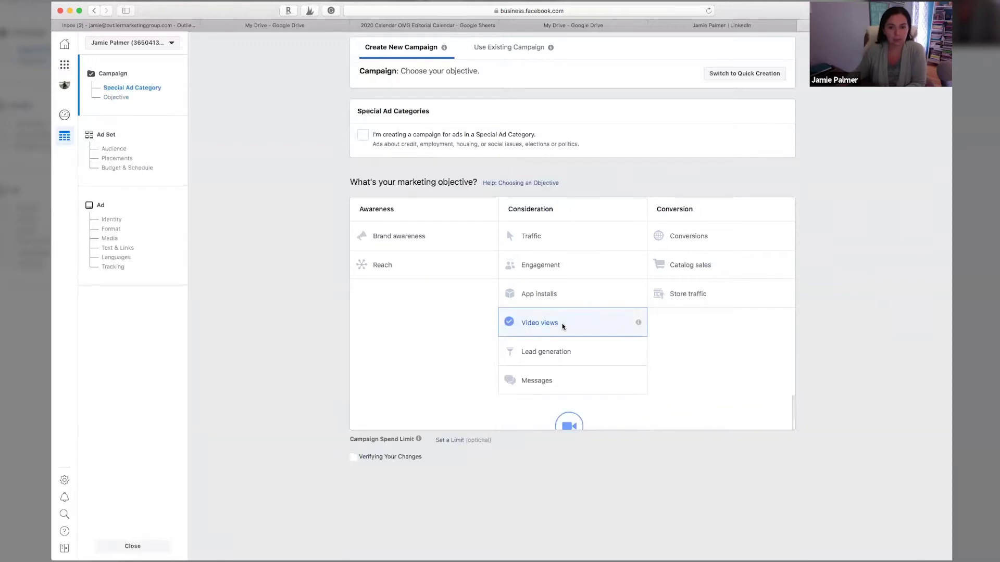
scroll(563, 331, down, 4)
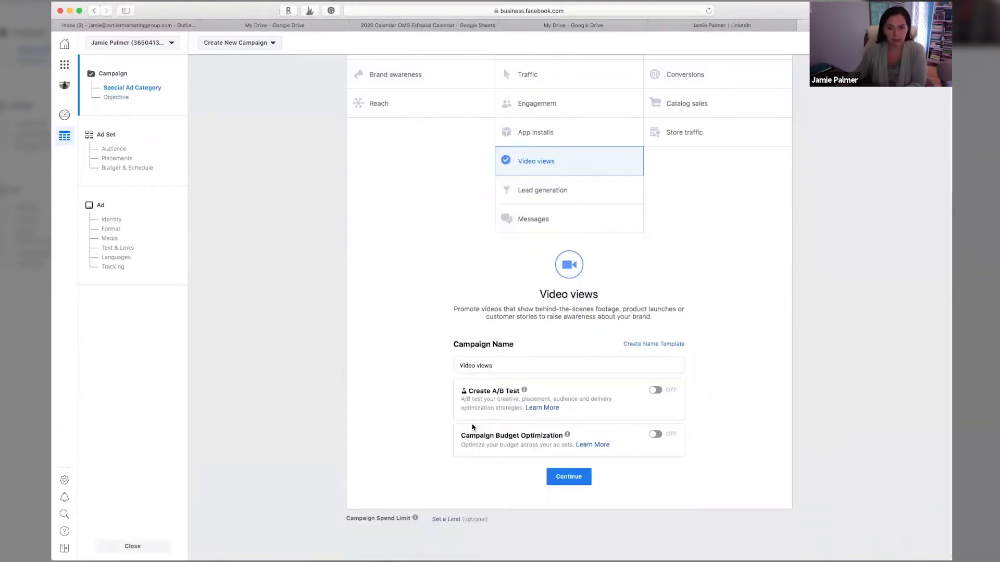
click(519, 363)
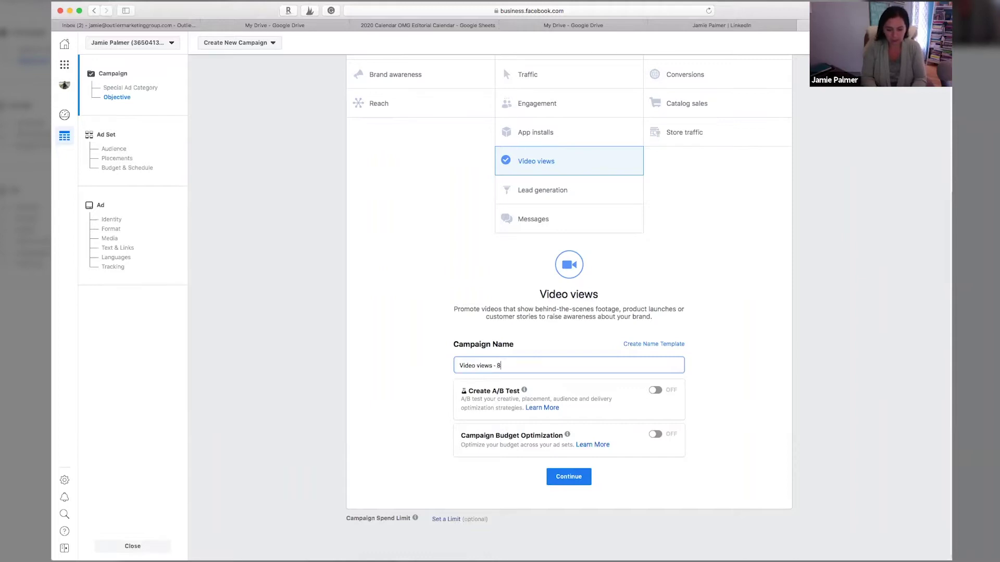
text(- 8-4)
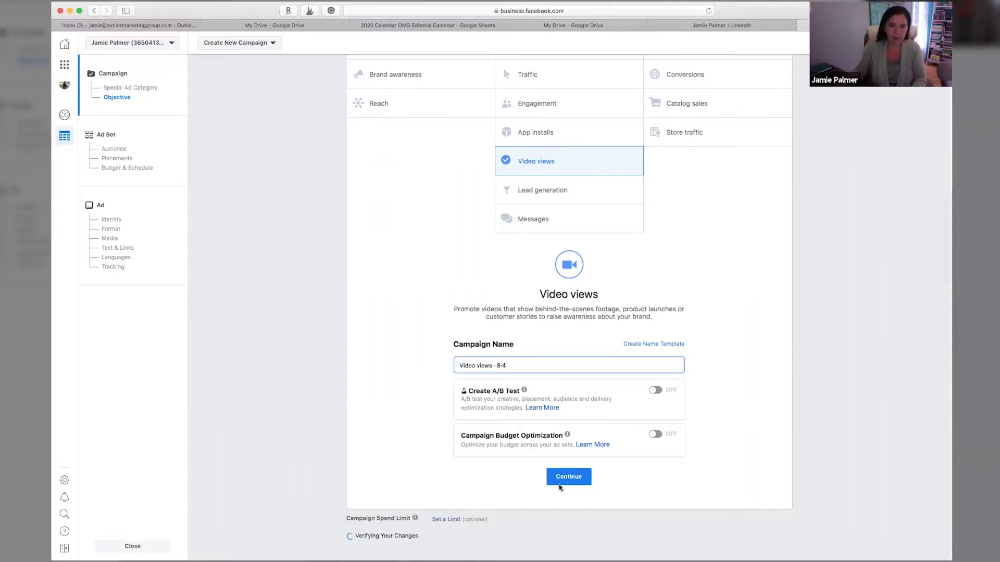
click(568, 477)
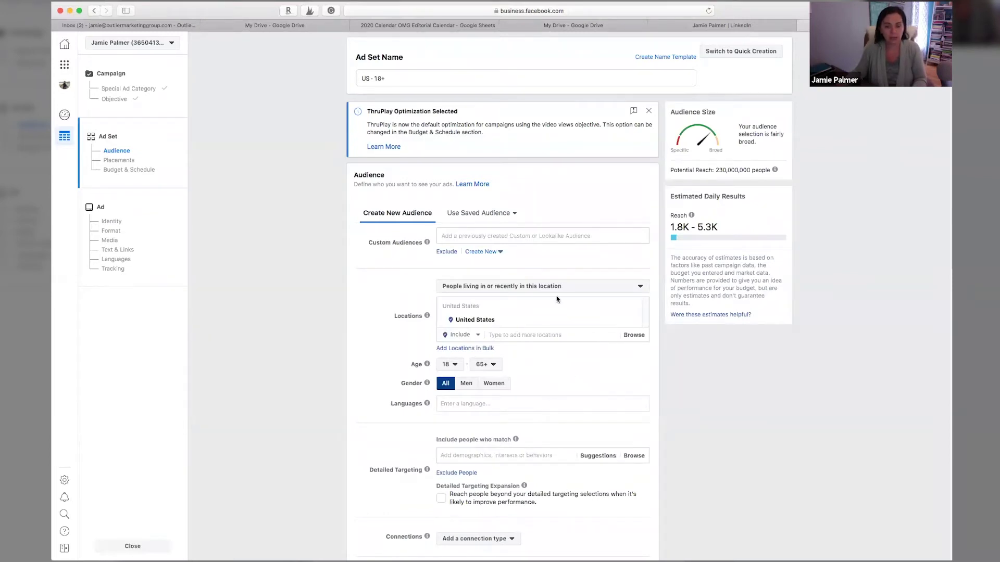
click(487, 218)
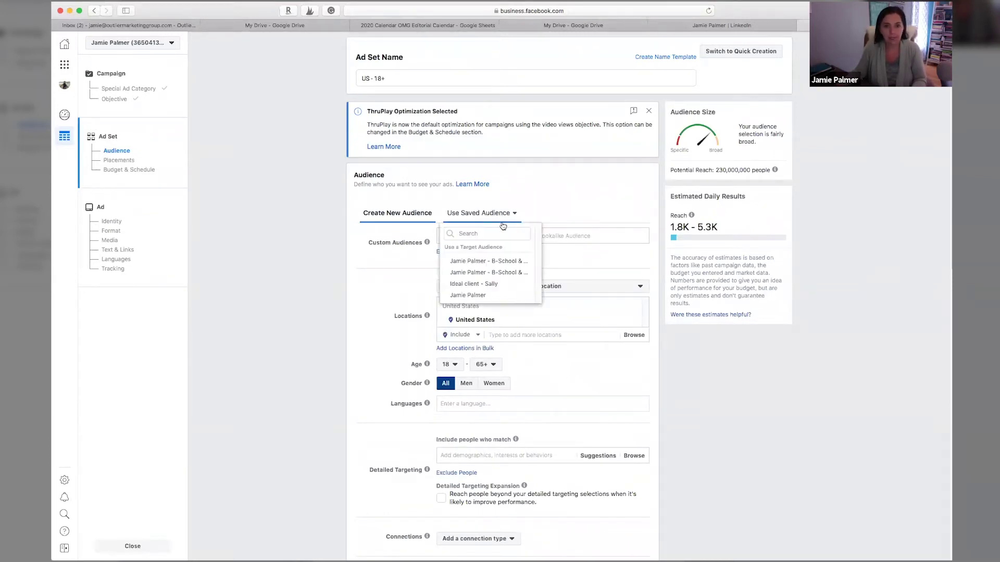
click(379, 294)
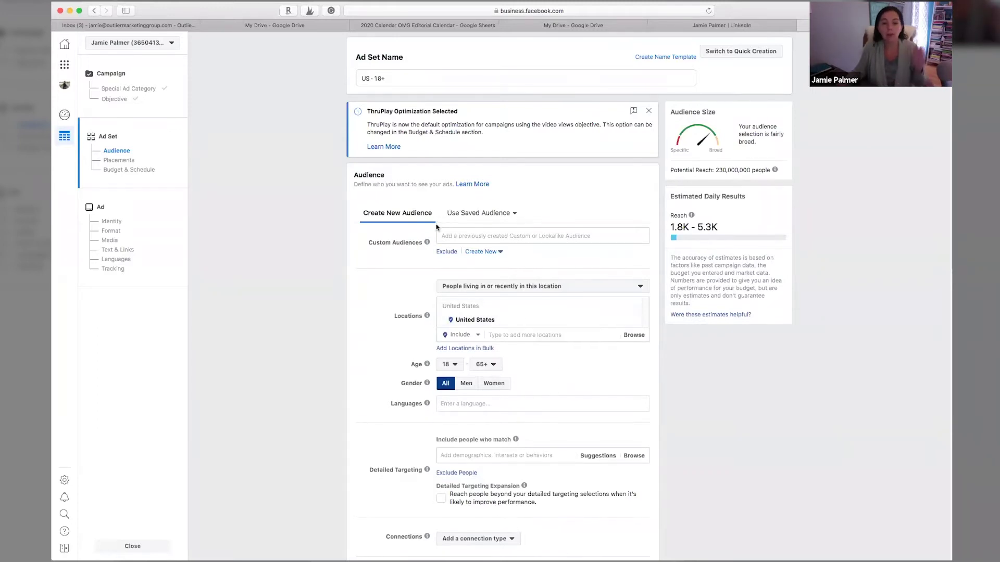
scroll(522, 339, down, 1)
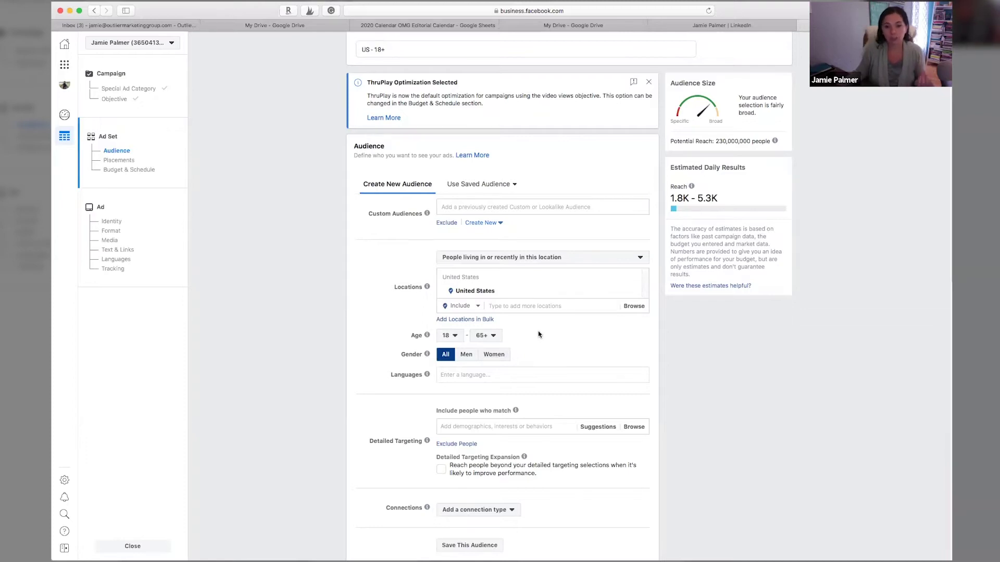
- Set the audience age range to 28–56
click(451, 336)
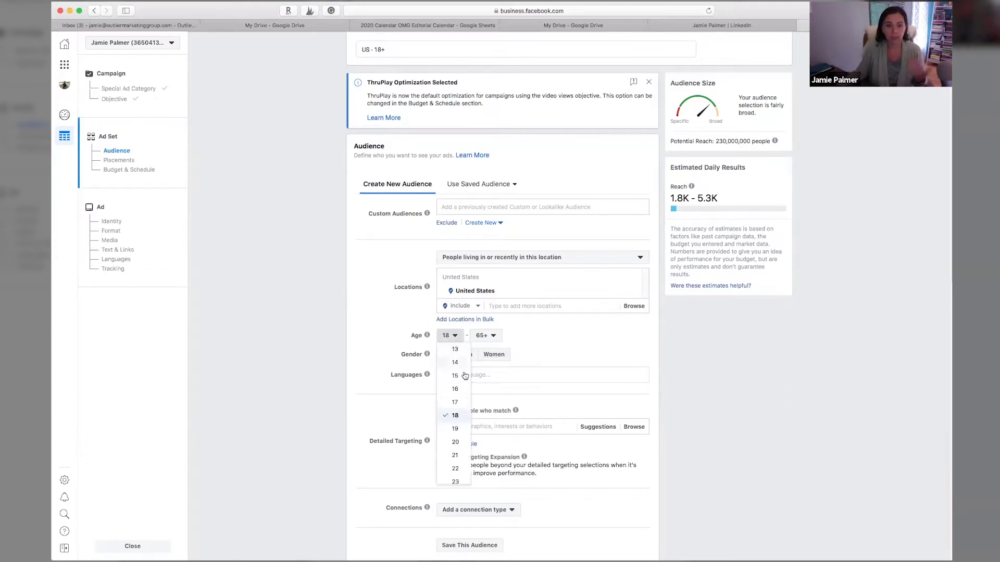
scroll(458, 455, down, 3)
click(455, 433)
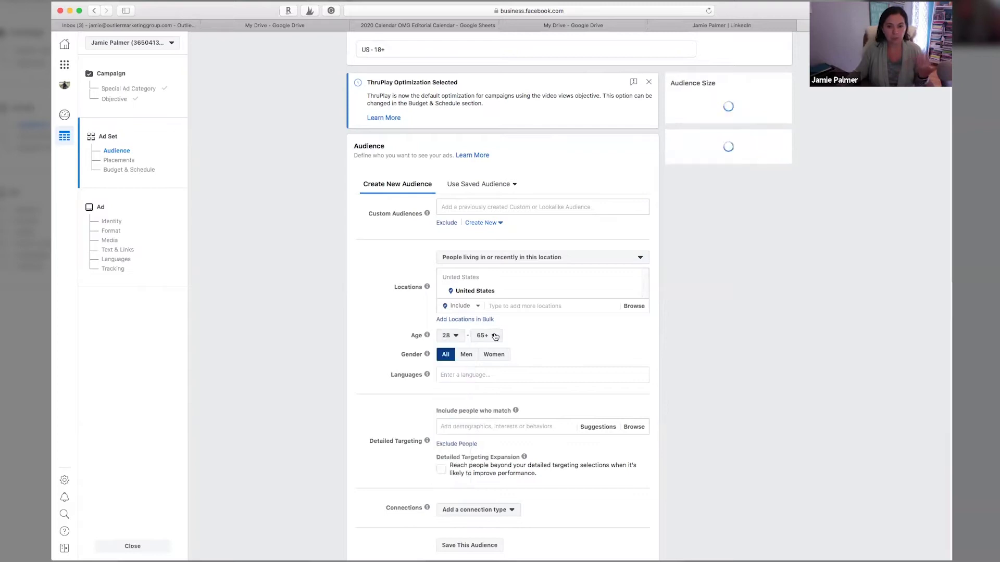
click(489, 335)
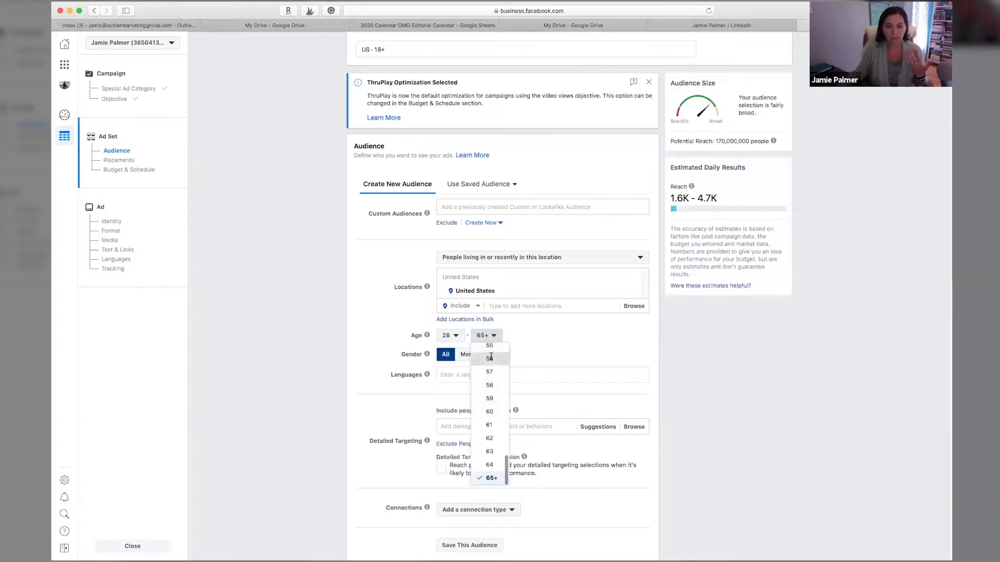
click(489, 360)
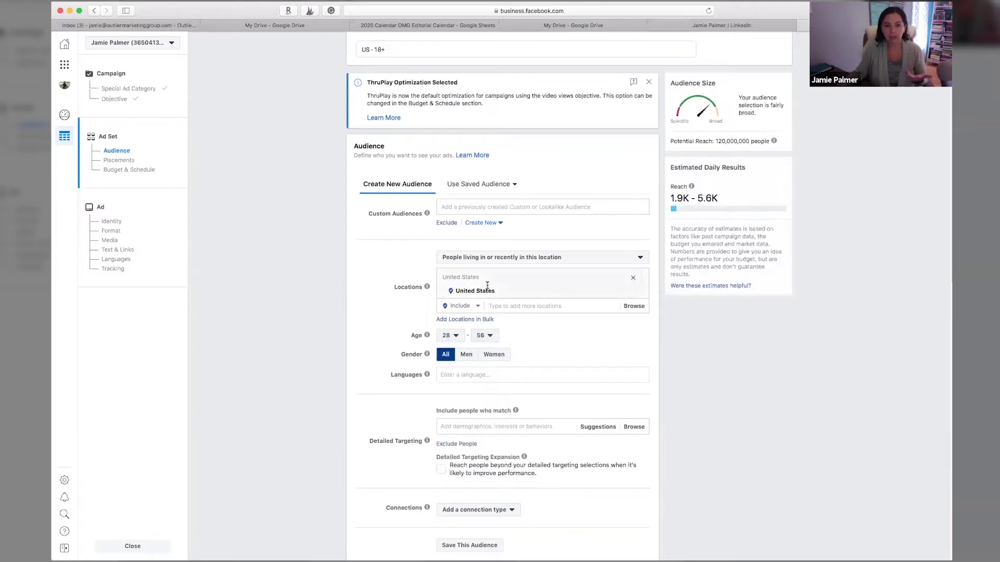
- Add English (US) as the targeted language
scroll(521, 341, down, 1)
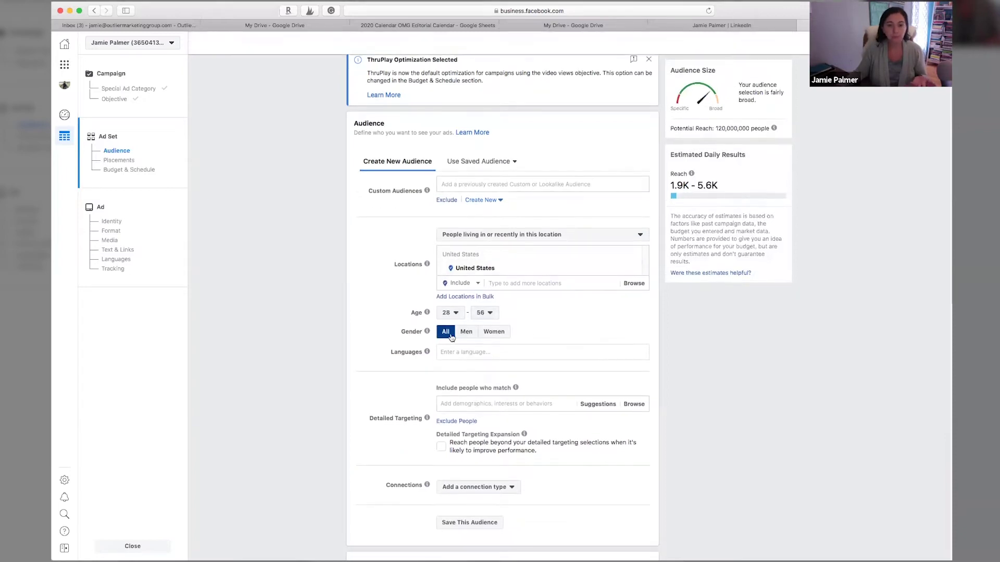
click(492, 353)
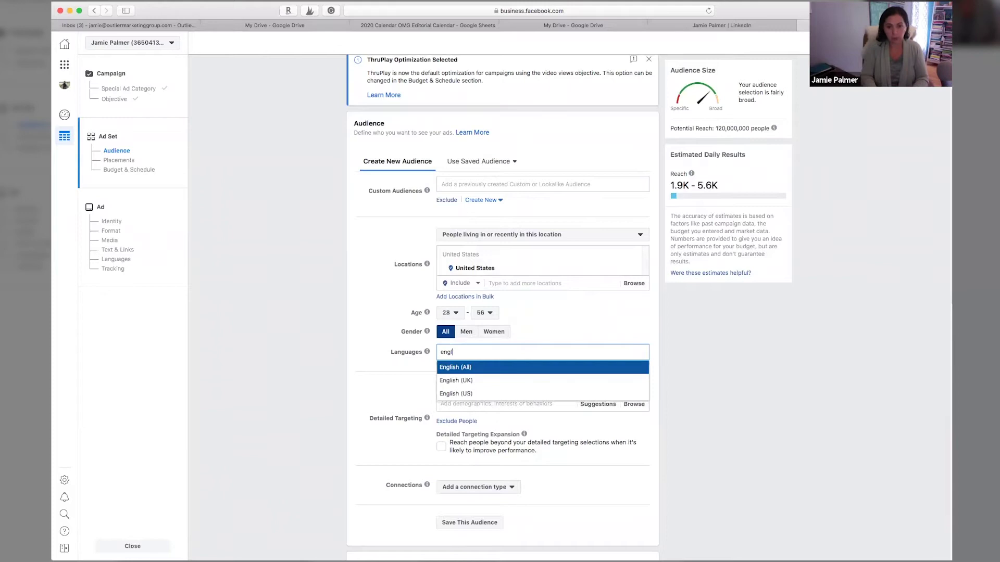
key(Down)
key(Down)
key(Up)
key(Up)
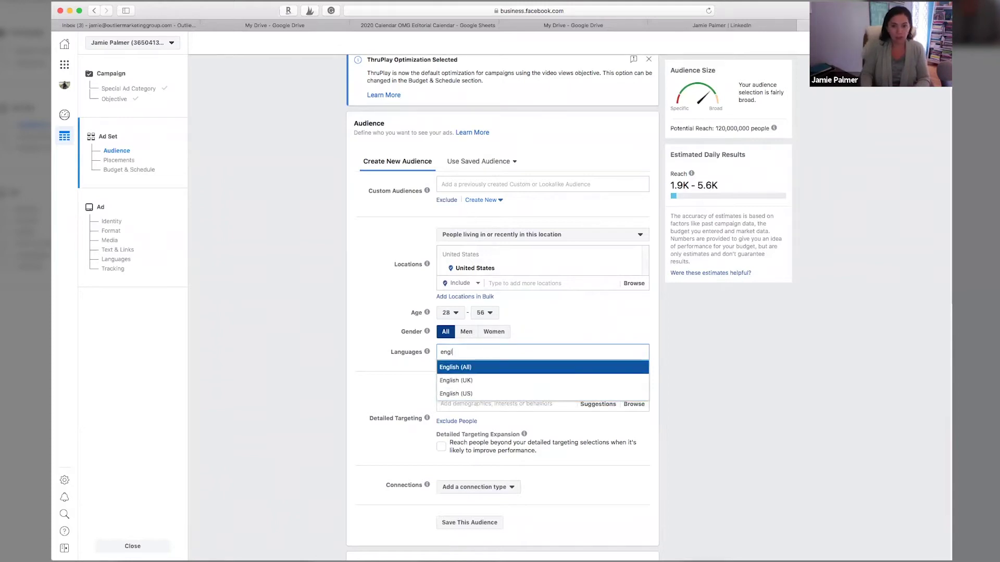
key(Down)
key(Down)
key(Return)
- Add 'Parents with preteens (09-12 years)' under Detailed Targeting
scroll(469, 317, down, 3)
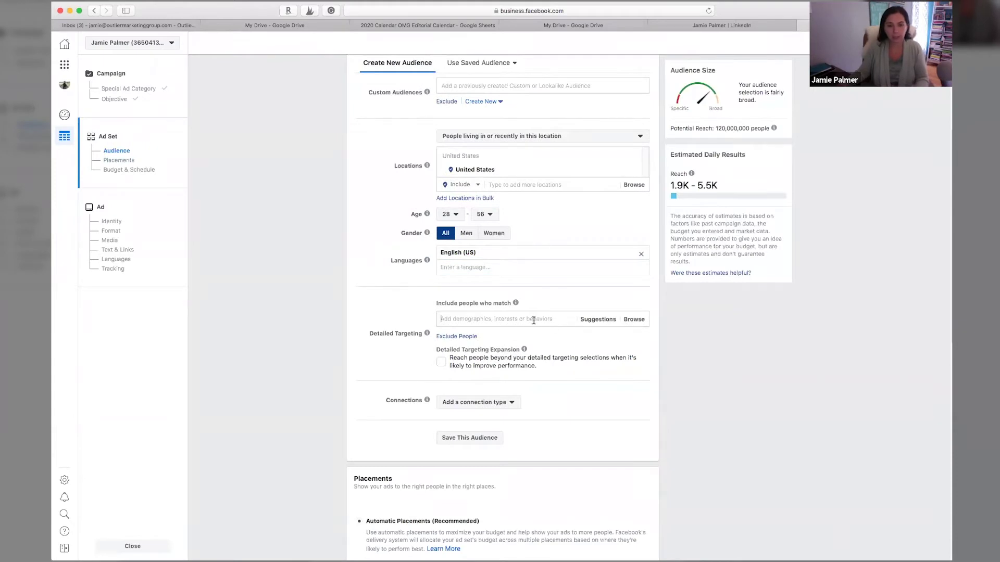
click(533, 320)
text(p)
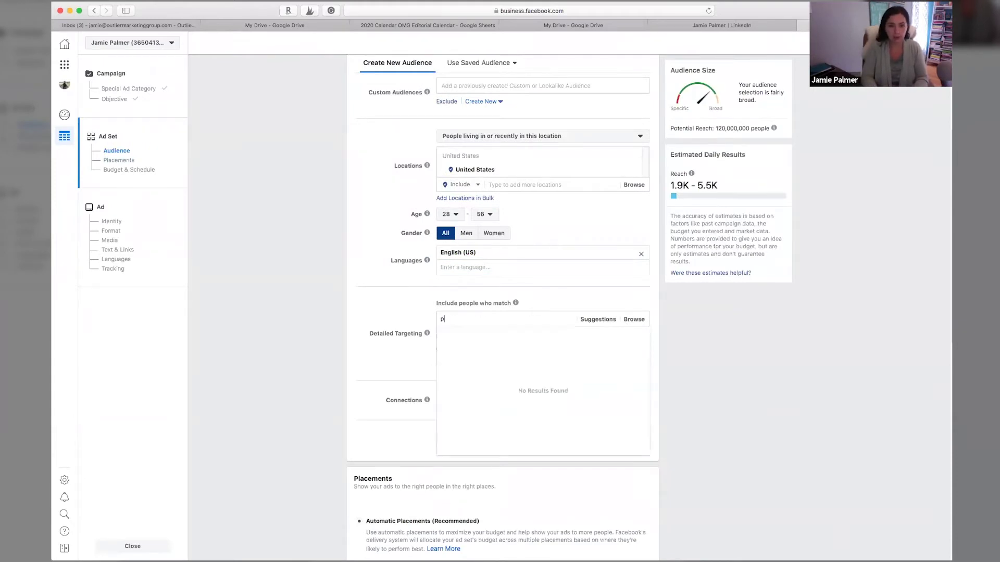
text(arents)
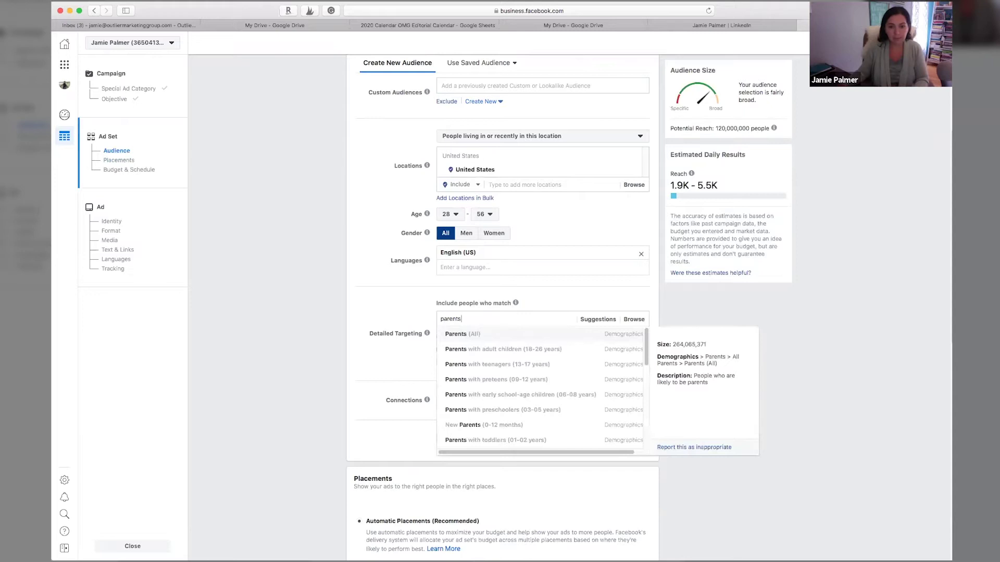
click(558, 386)
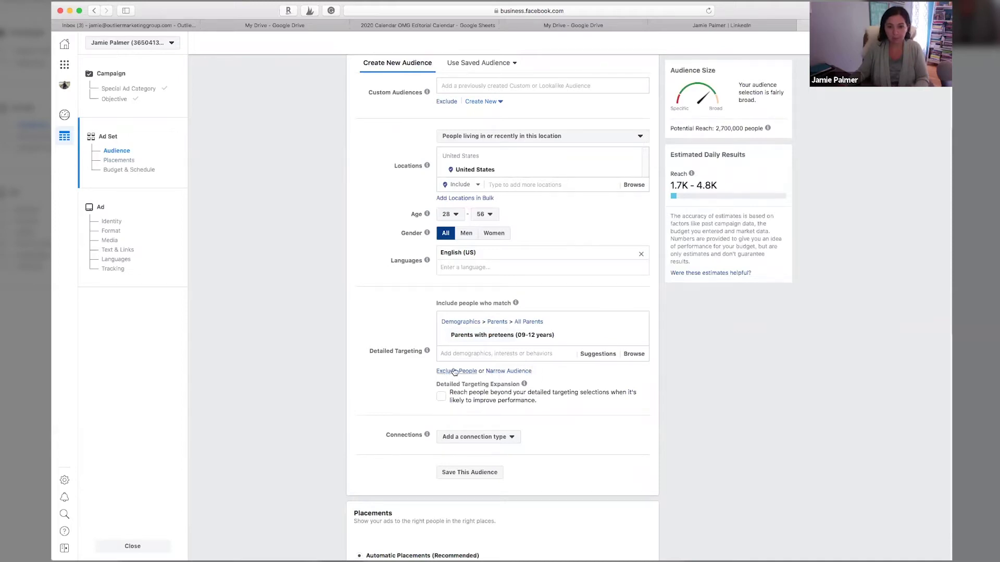
- Try a must-also-match condition (homeowners, then whole…) and remove it both times
mouse_move(462, 334)
click(509, 372)
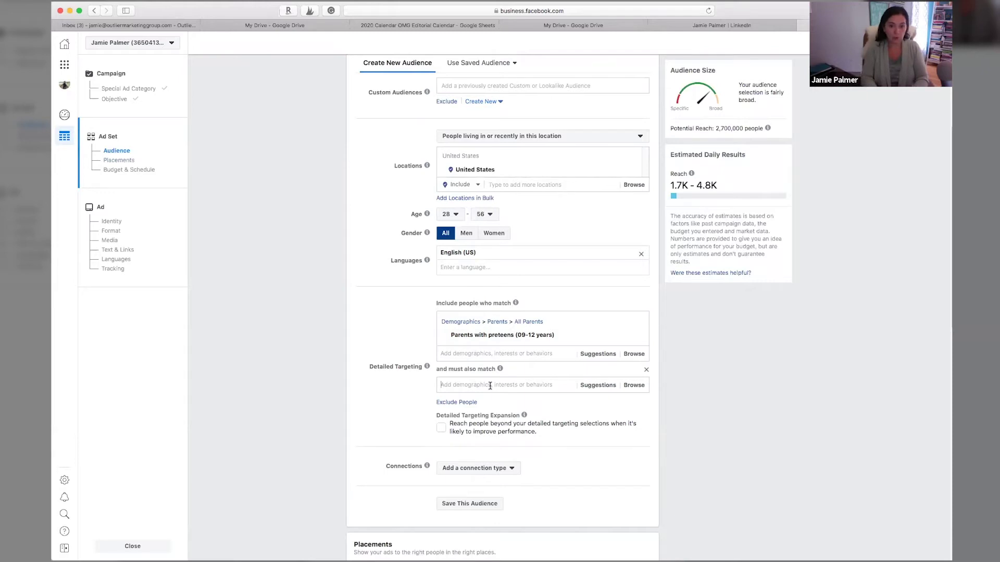
text(home)
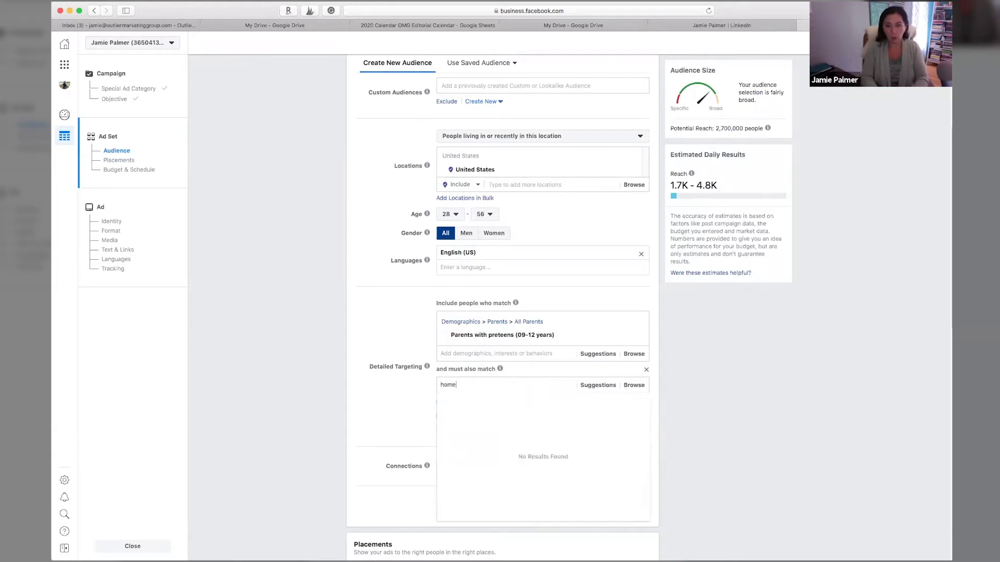
text(owne)
key(BackSpace)
key(BackSpace)
key(BackSpace)
key(BackSpace)
key(BackSpace)
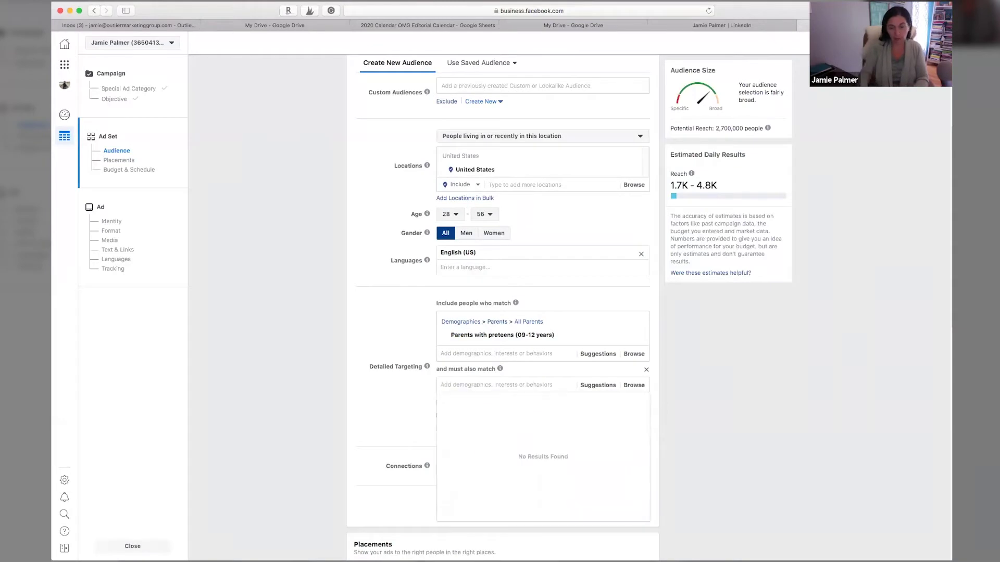
click(646, 370)
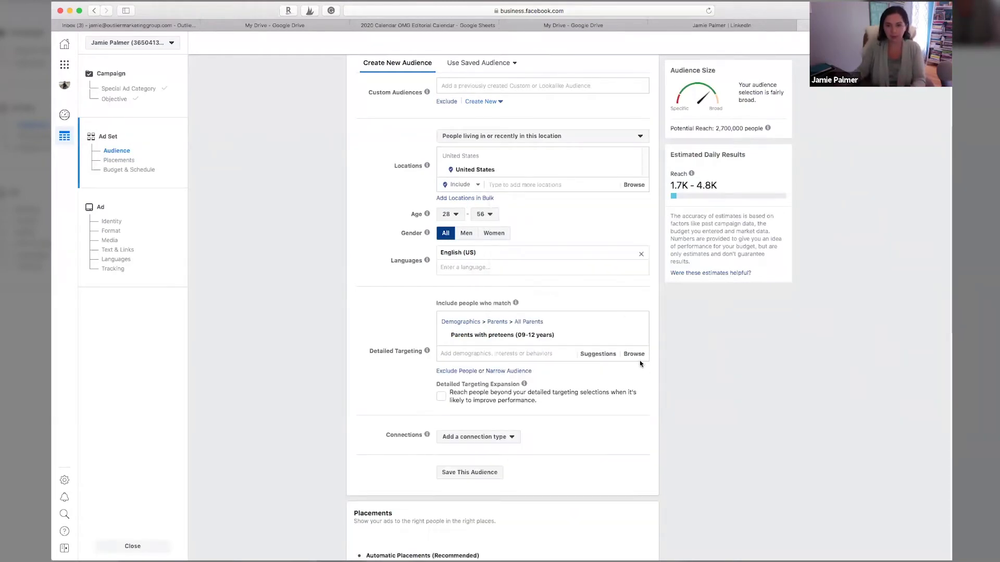
click(521, 372)
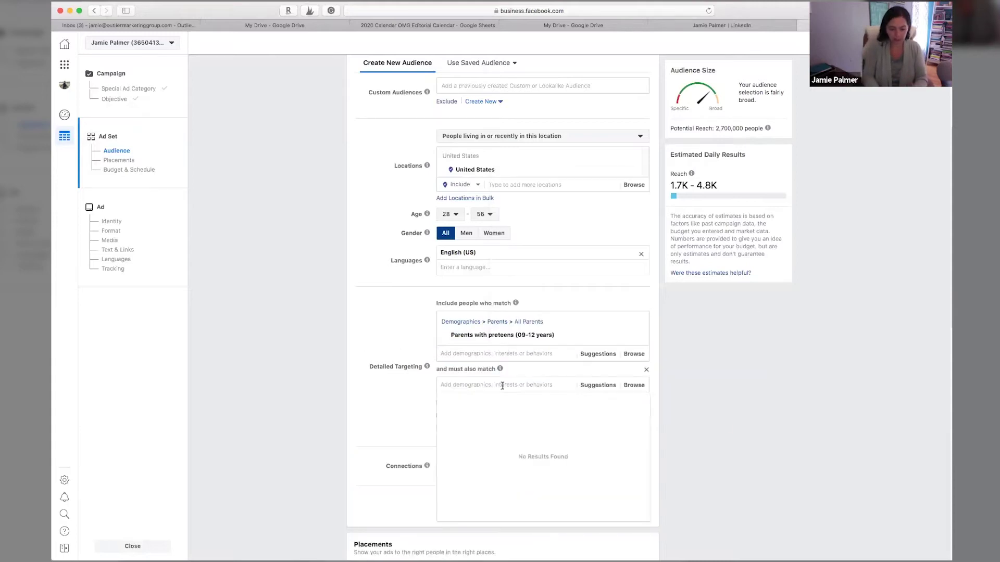
text(wholefoods)
click(646, 369)
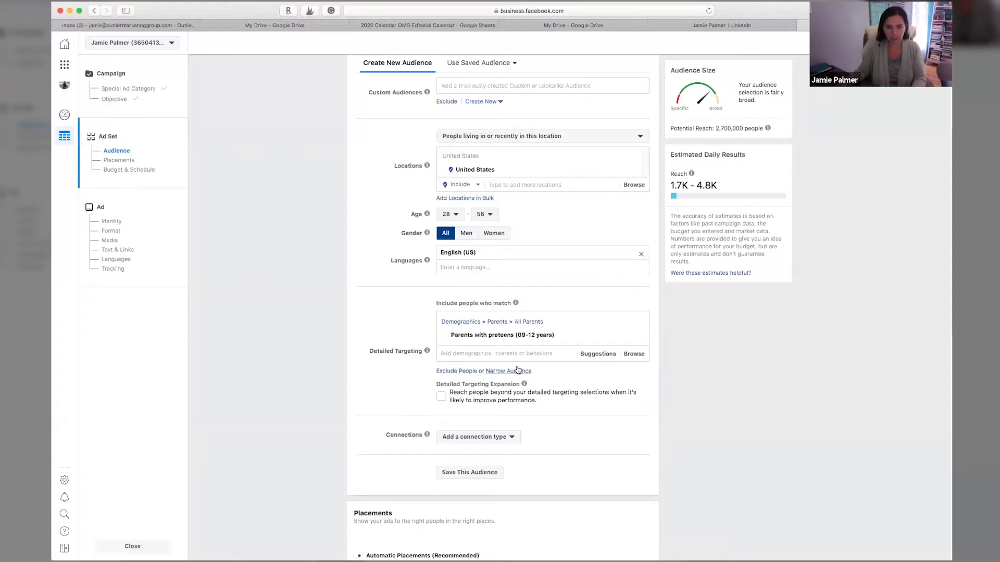
- Switch to Manual Placements and uncheck Instagram Feed and Instagram Explore
scroll(522, 370, down, 3)
click(394, 452)
scroll(521, 313, down, 10)
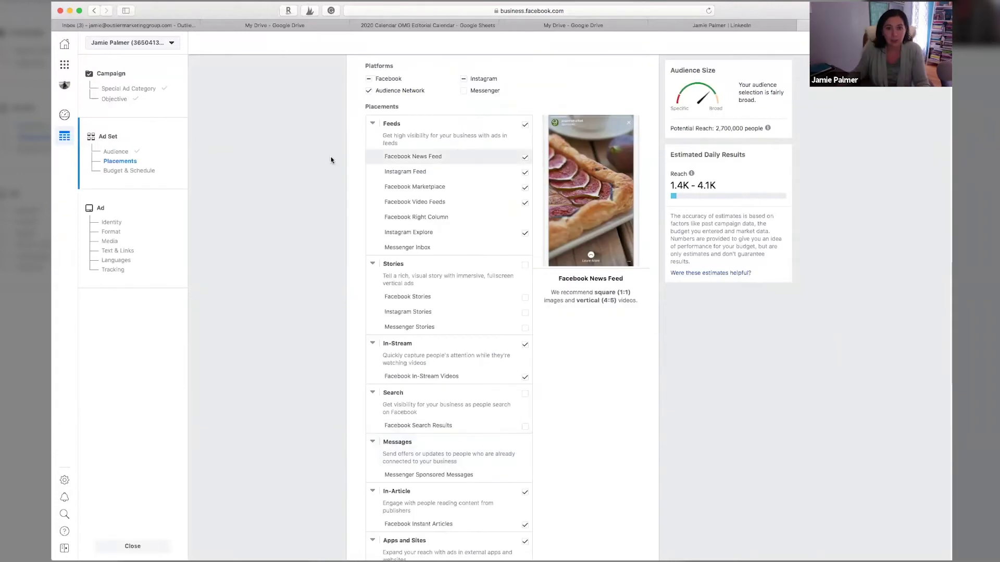
click(524, 173)
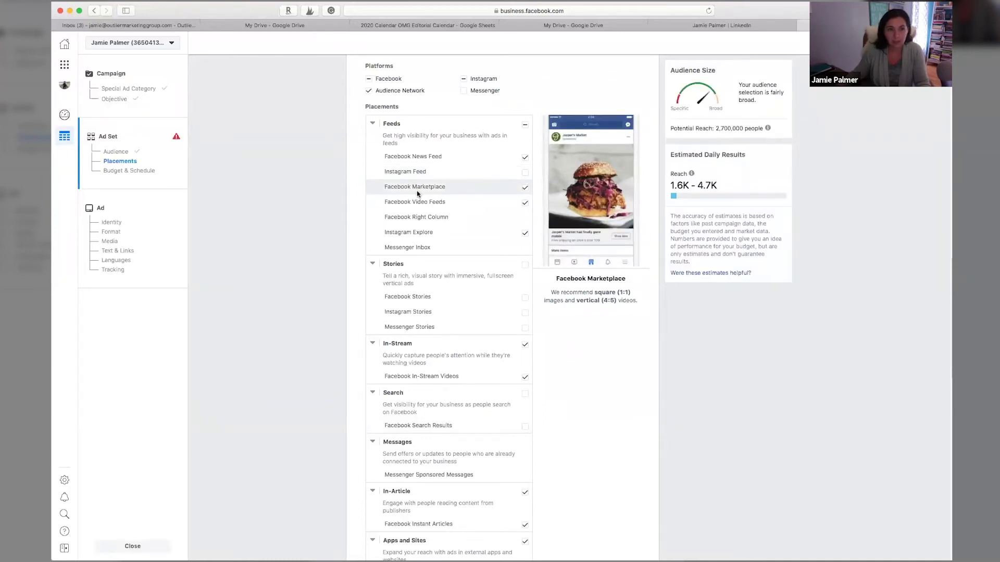
scroll(468, 281, down, 1)
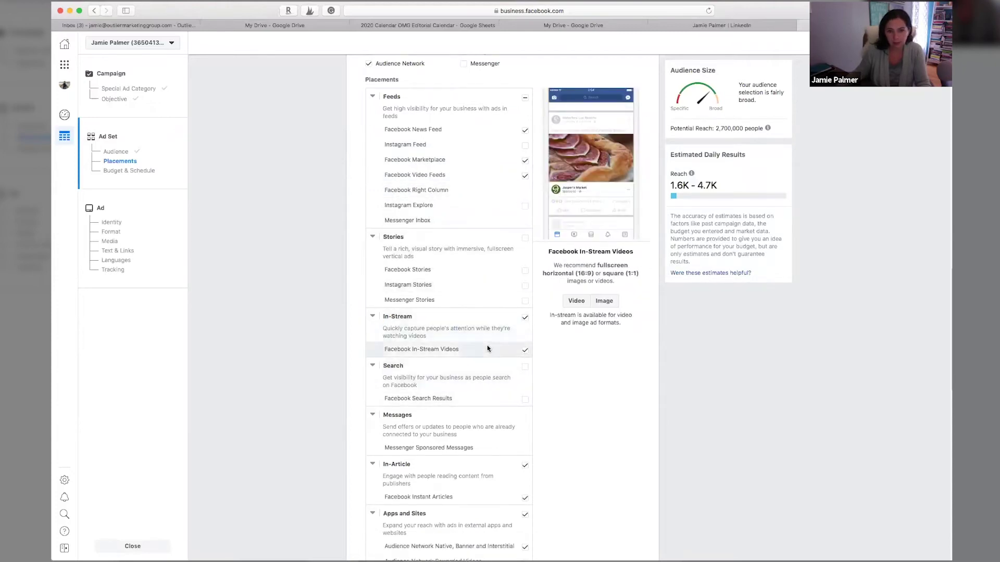
- Keep ThruPlay as the delivery optimization and switch to a lifetime budget
scroll(488, 349, down, 10)
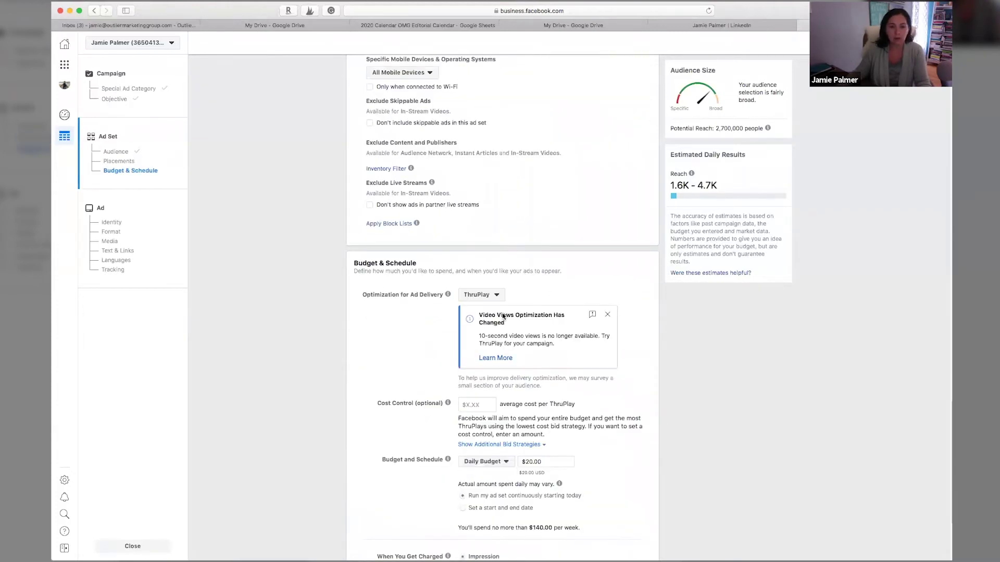
click(495, 295)
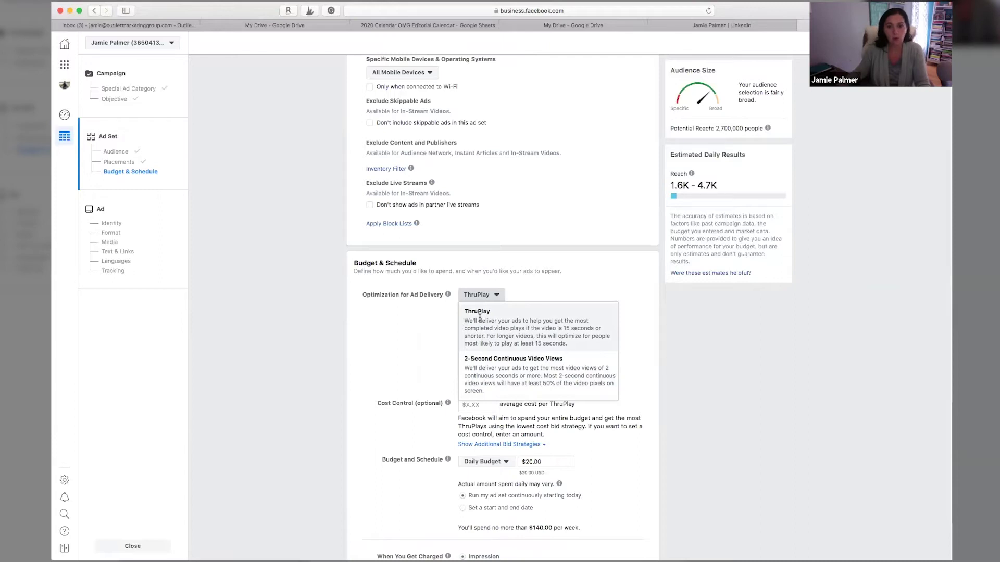
click(479, 318)
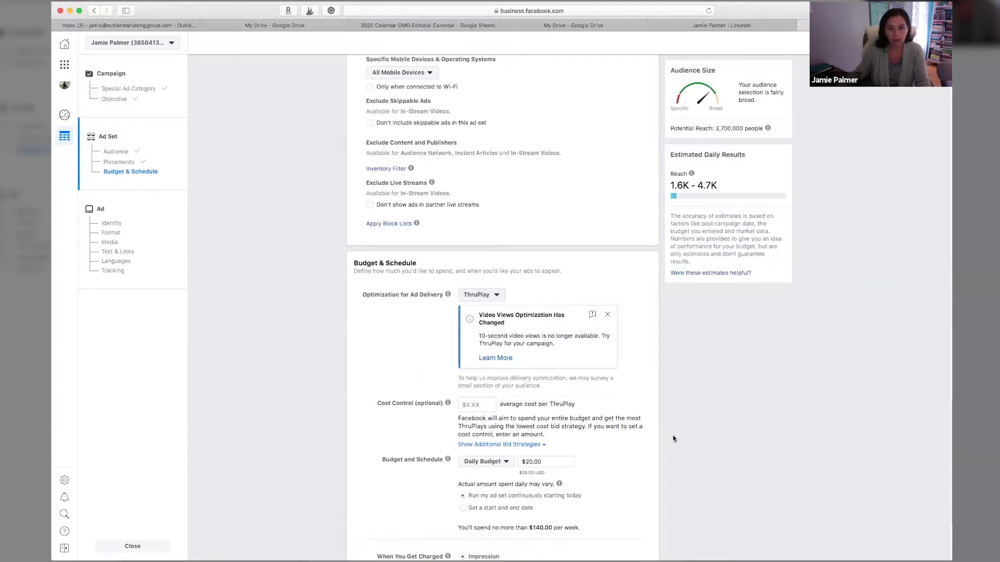
scroll(645, 433, down, 2)
scroll(605, 426, down, 1)
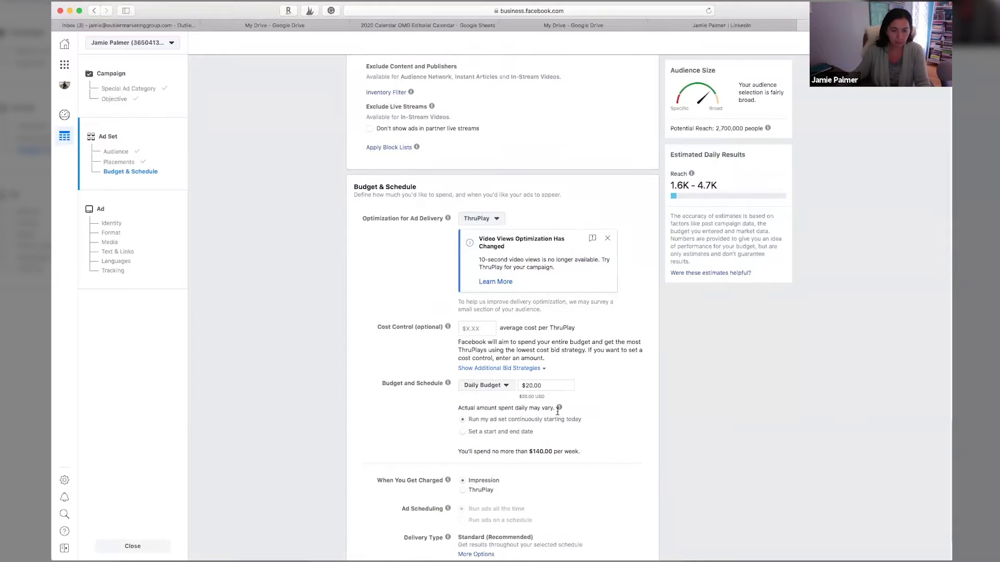
click(504, 386)
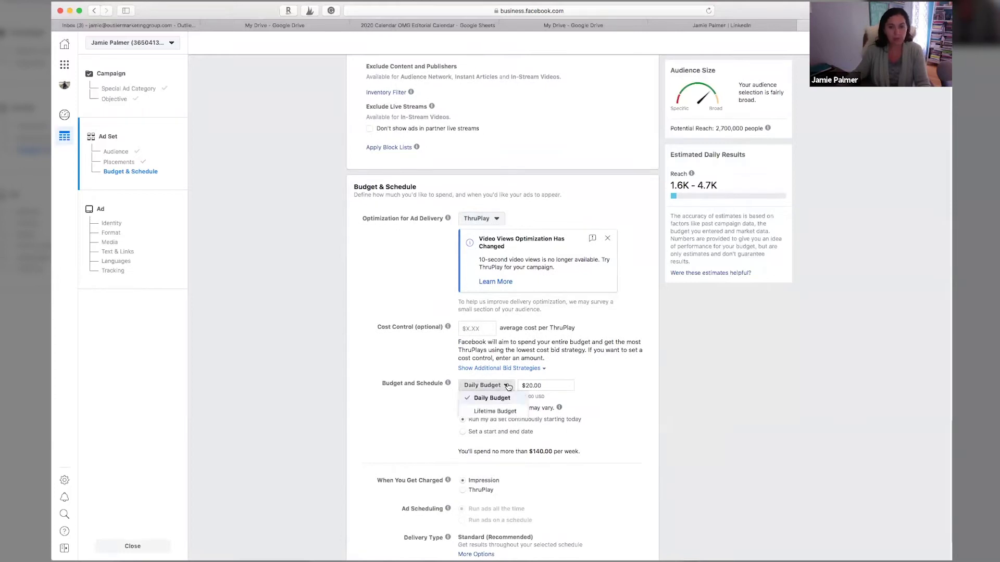
click(512, 413)
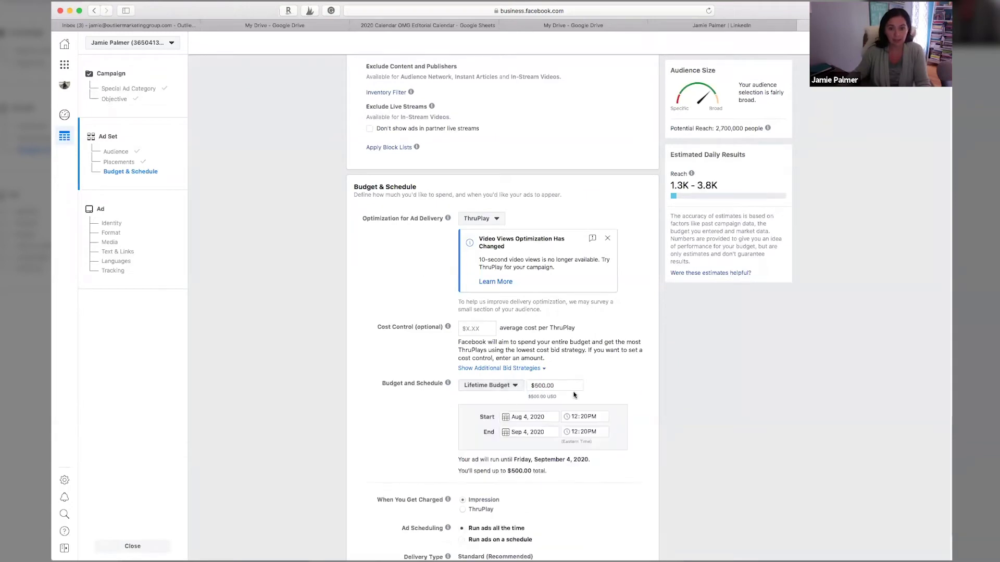
- Set the end date to Sep 4, 2020 and the lifetime budget to $50.00
click(547, 432)
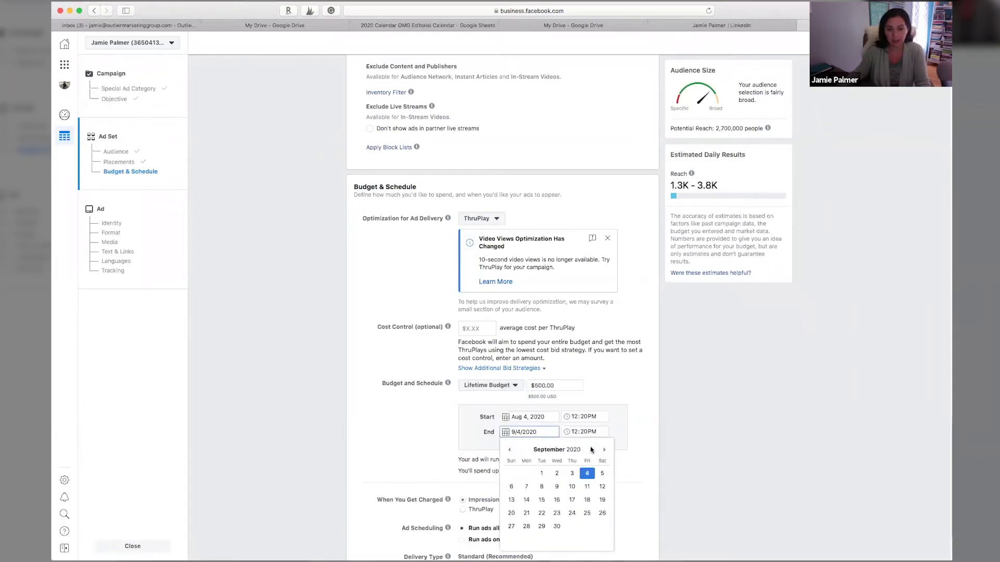
click(587, 474)
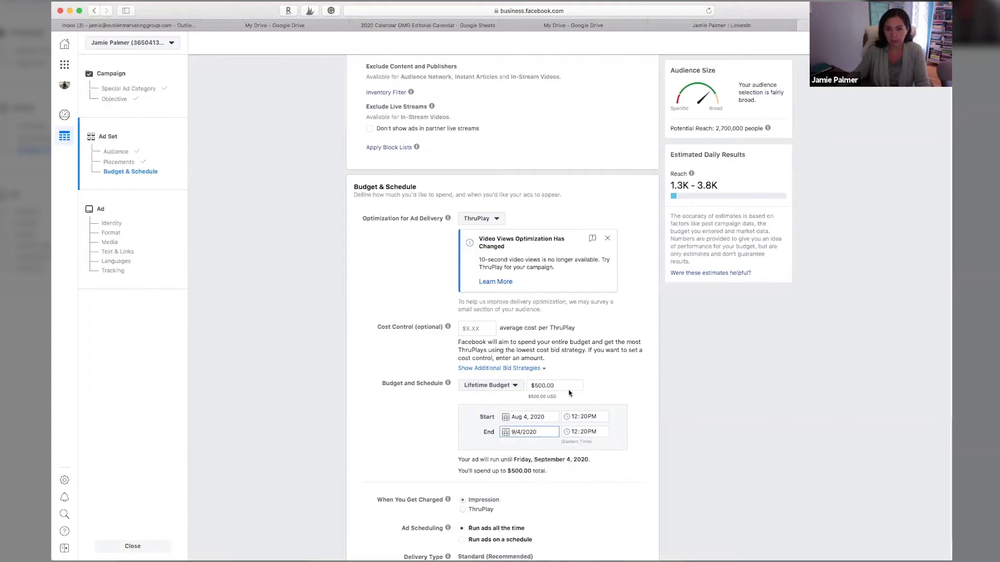
click(541, 385)
key(BackSpace)
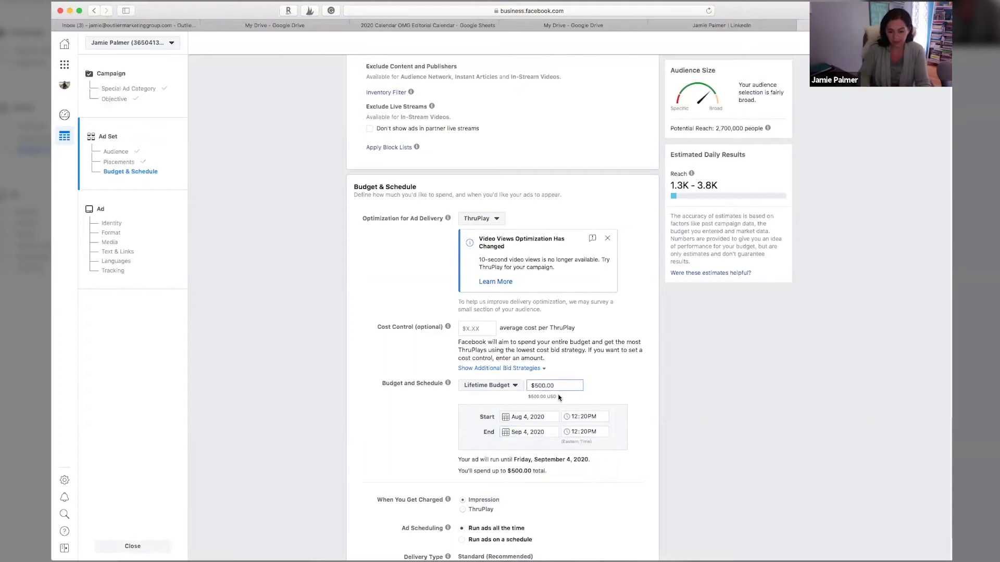
click(628, 389)
scroll(572, 495, down, 3)
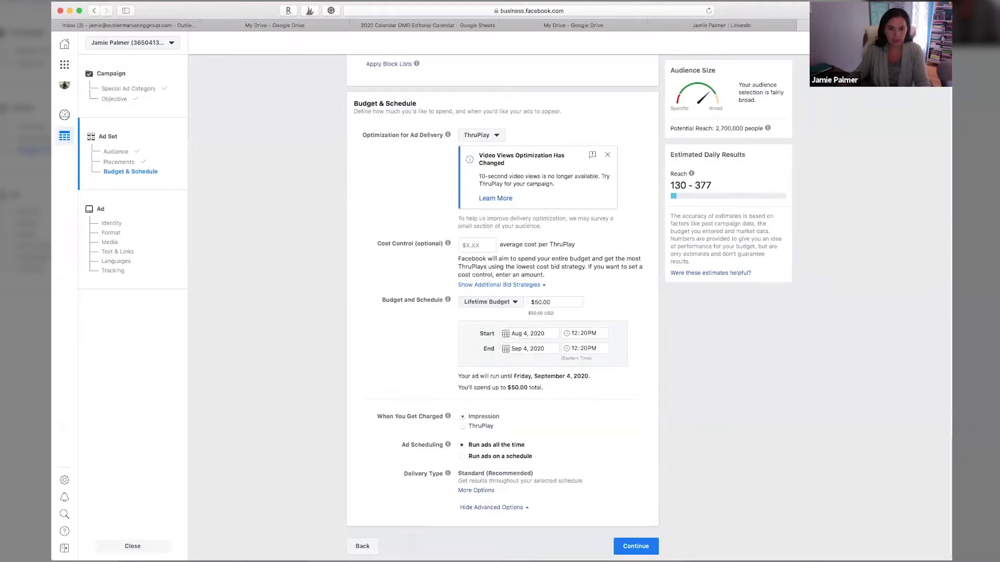
- Move on to the ad level and choose Use Existing Post
click(635, 546)
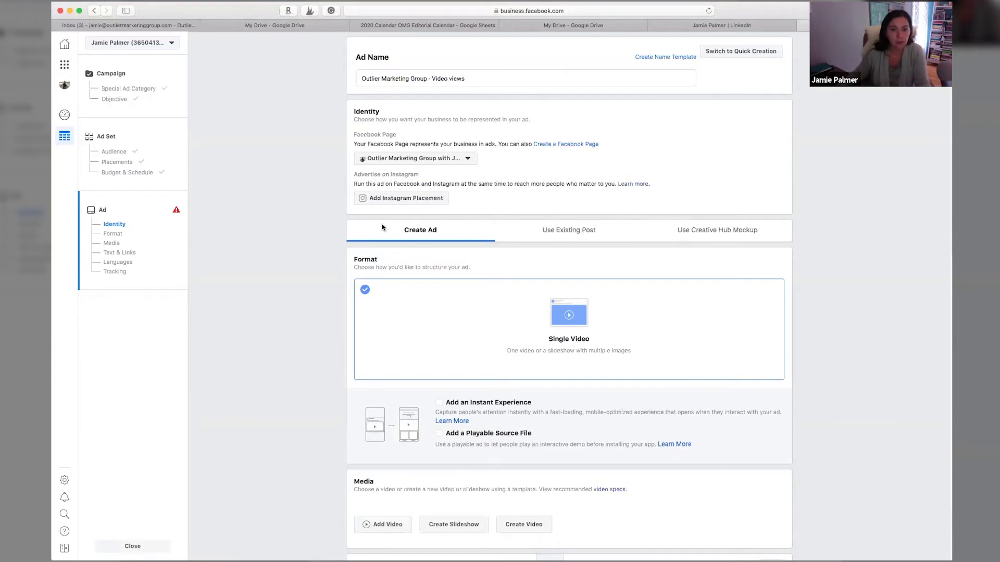
click(580, 233)
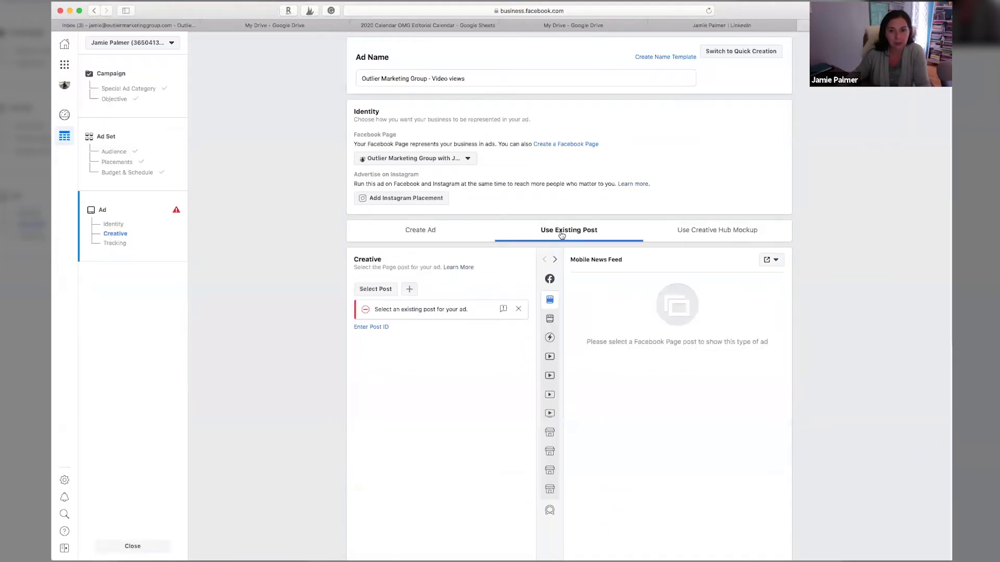
- Select the May 14, 2020 live video post from the Page posts as the ad
click(371, 290)
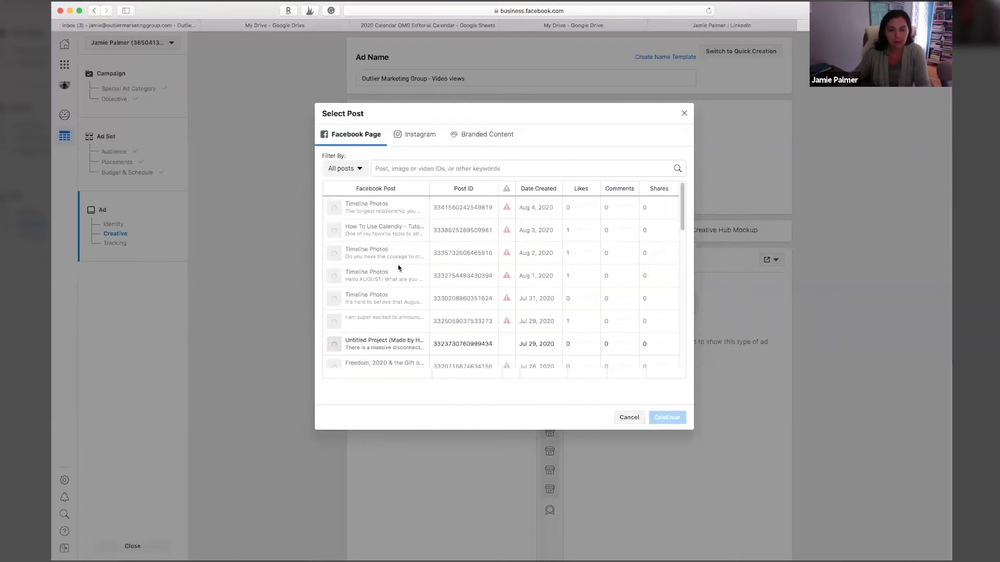
scroll(421, 286, down, 5)
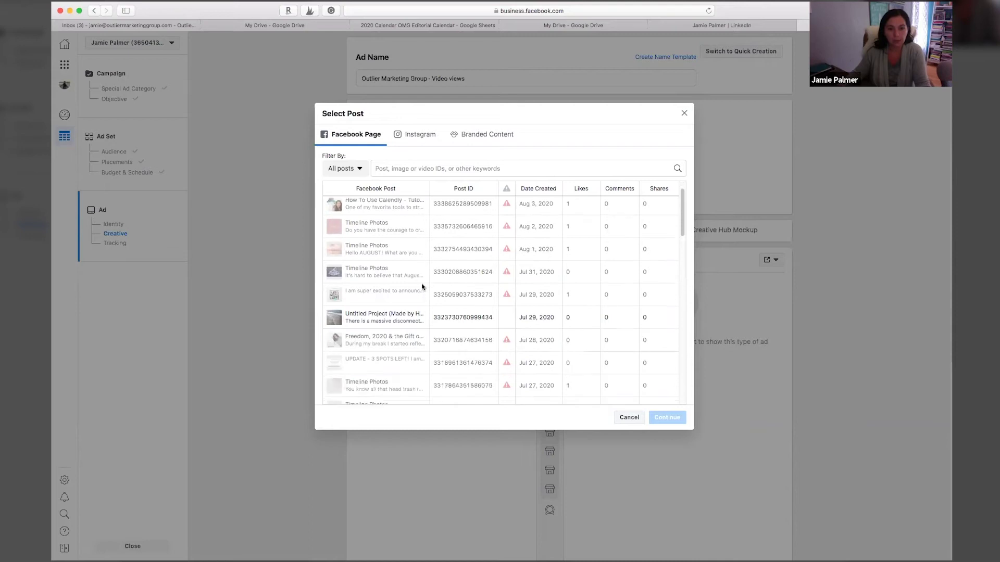
scroll(421, 287, down, 15)
scroll(422, 287, down, 15)
scroll(421, 285, down, 10)
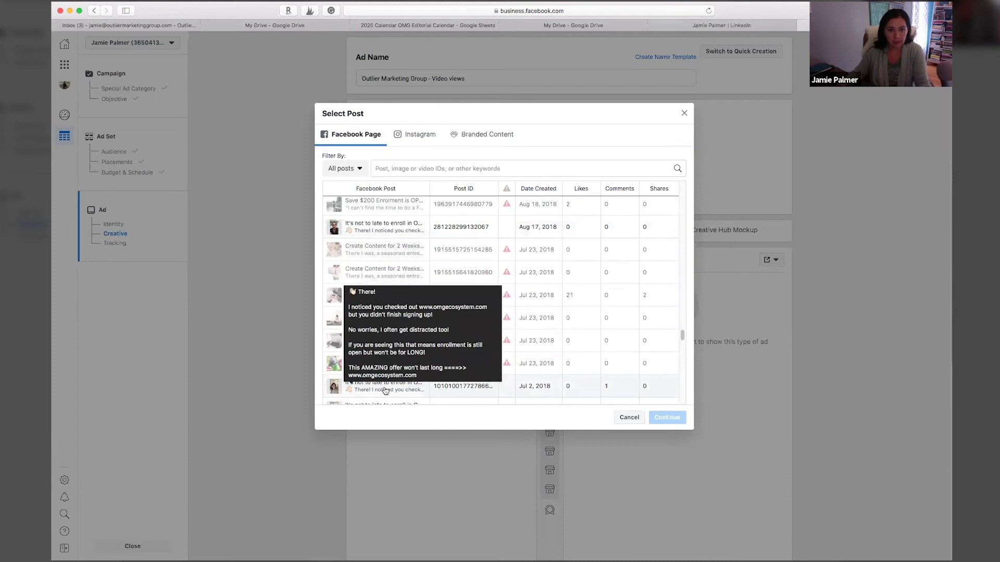
scroll(447, 321, down, 10)
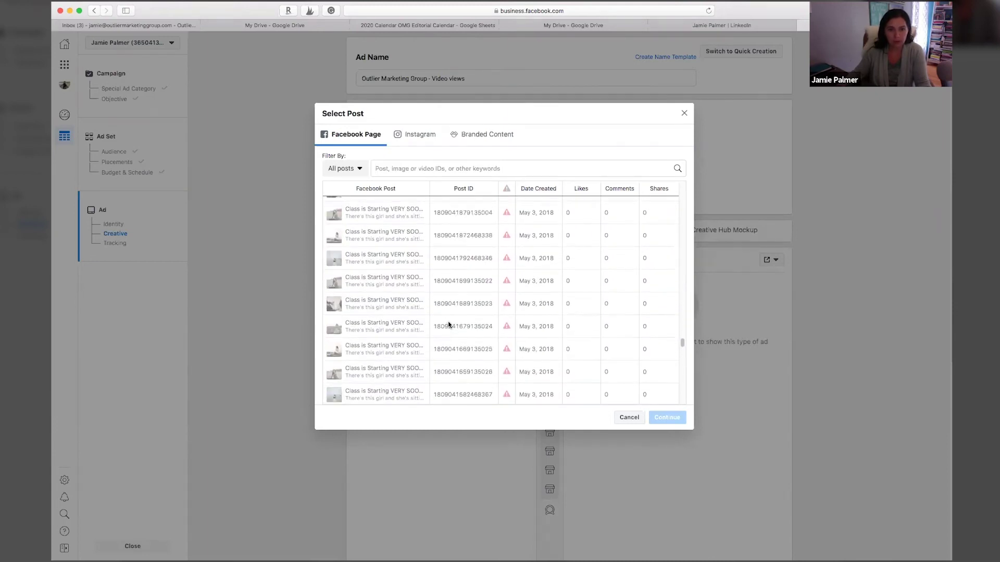
scroll(448, 324, down, 10)
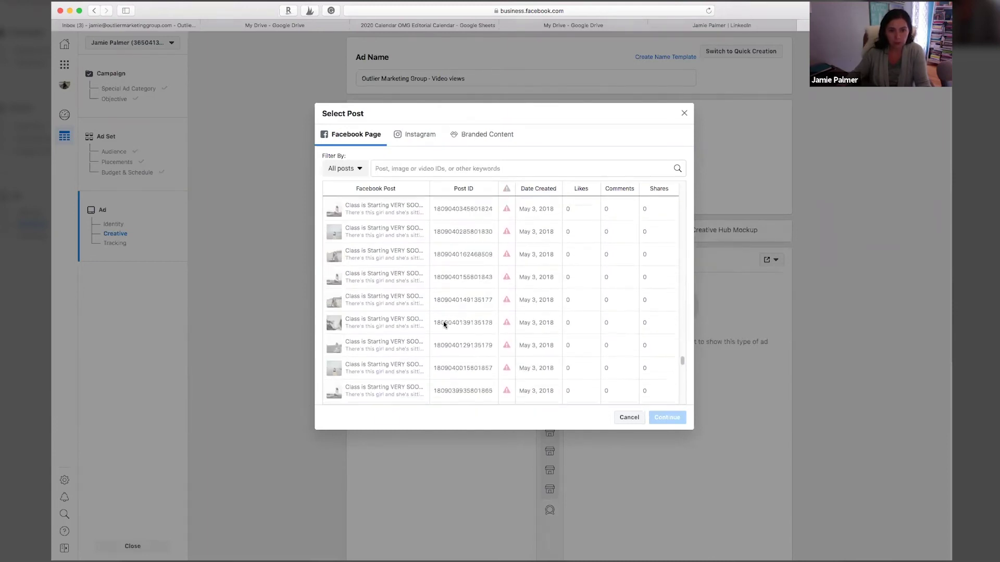
scroll(431, 324, down, 10)
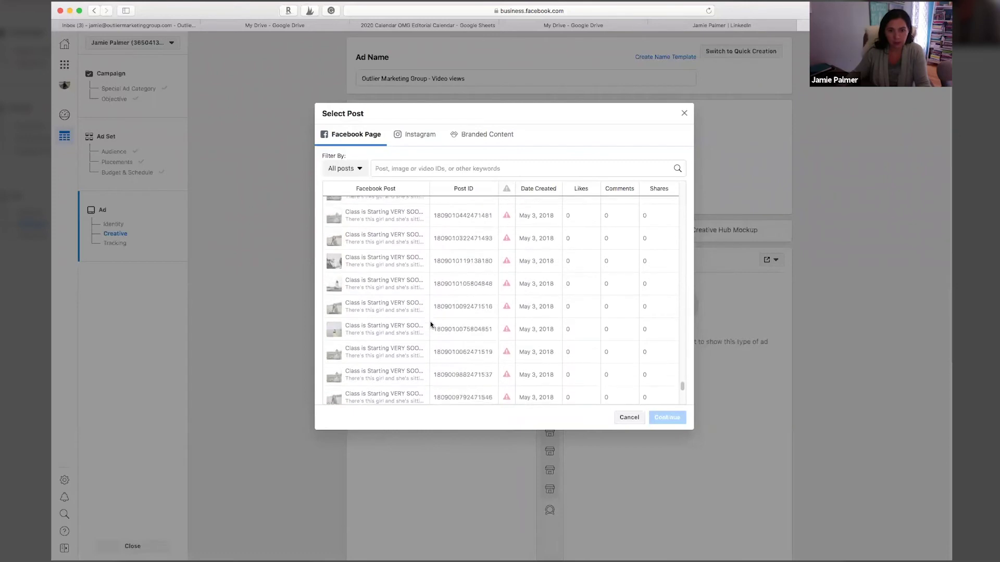
scroll(431, 325, up, 15)
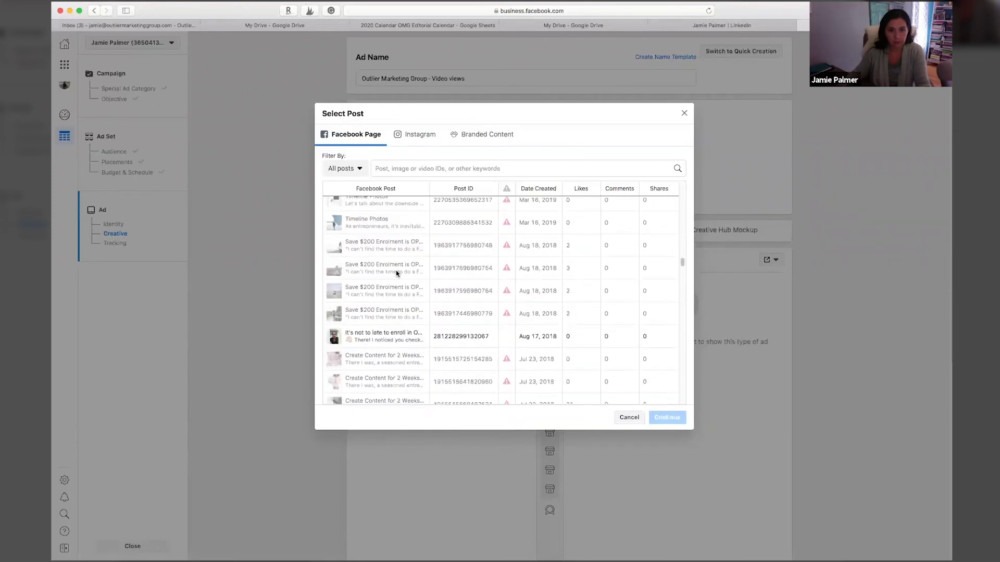
scroll(396, 273, up, 5)
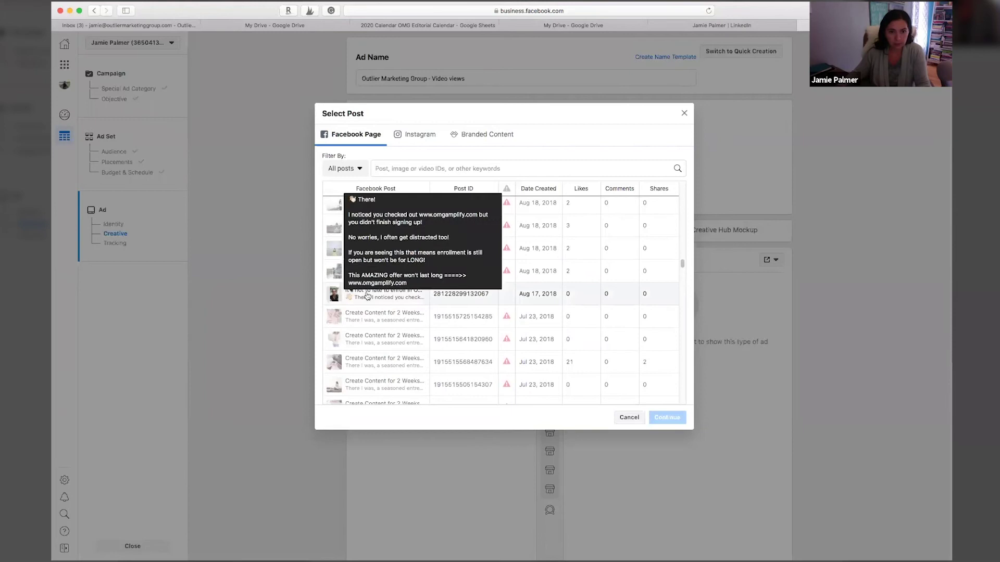
scroll(368, 295, up, 10)
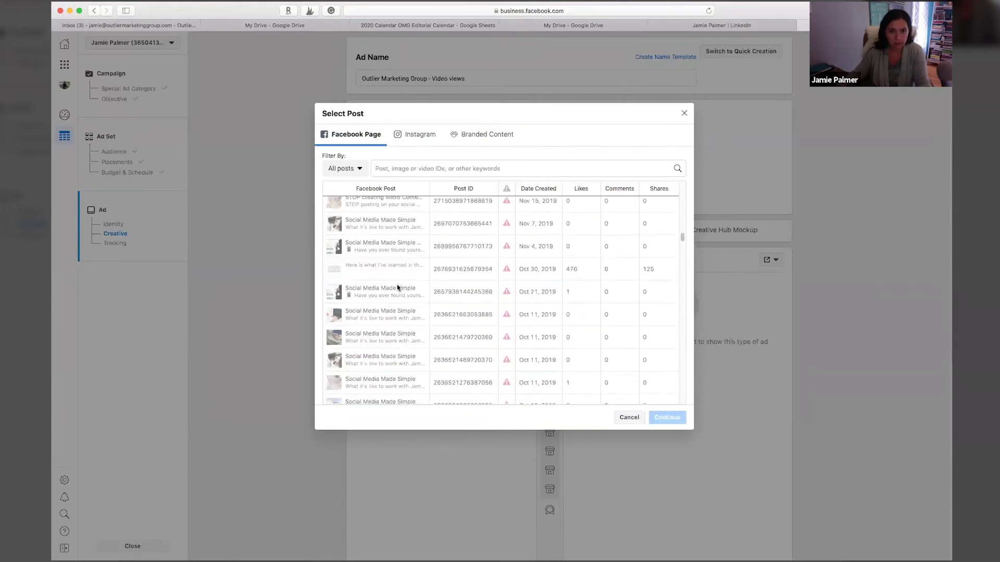
click(385, 260)
click(667, 418)
scroll(407, 451, down, 6)
- Generate video captions automatically and save them to the video
click(382, 259)
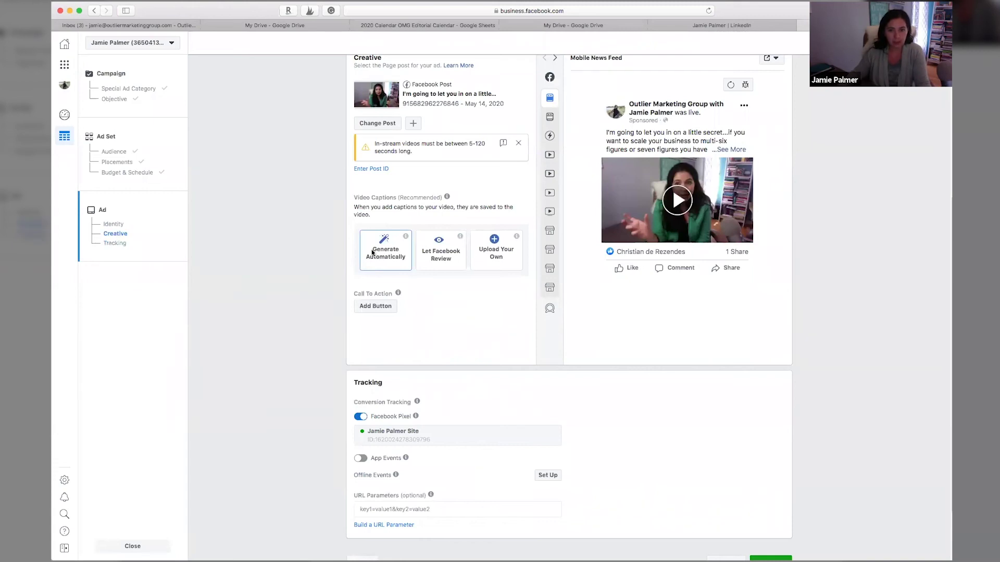
scroll(644, 214, down, 10)
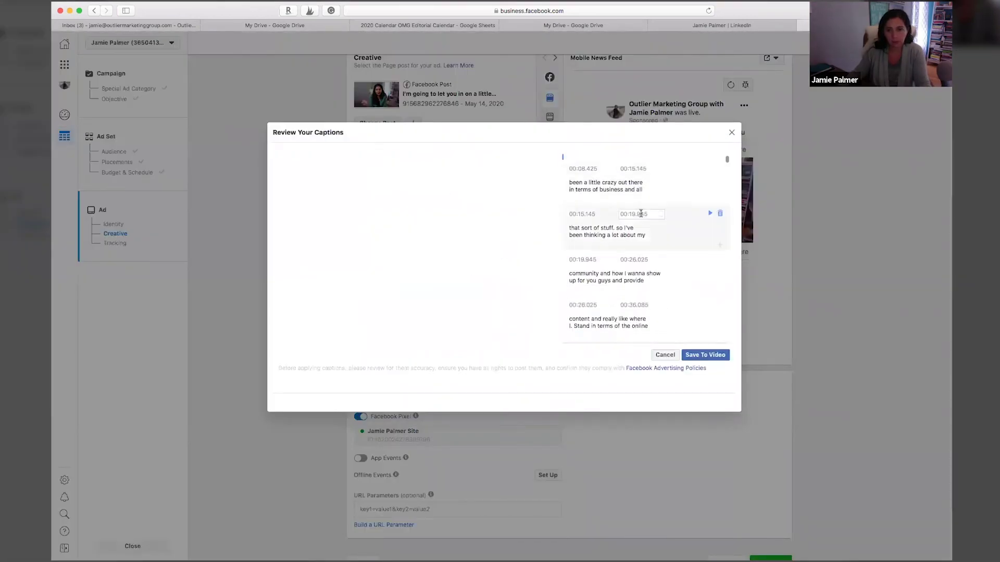
click(709, 356)
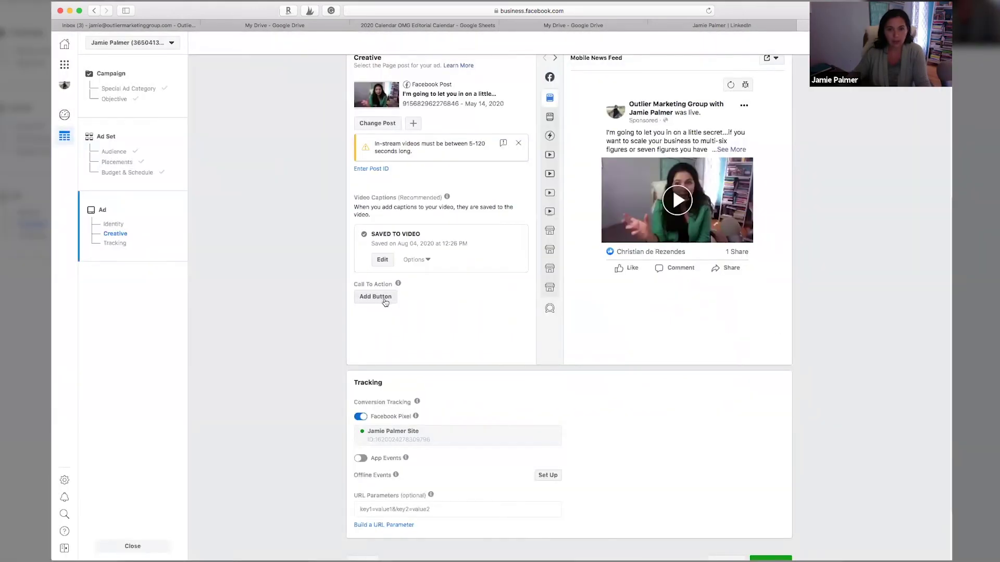
click(383, 298)
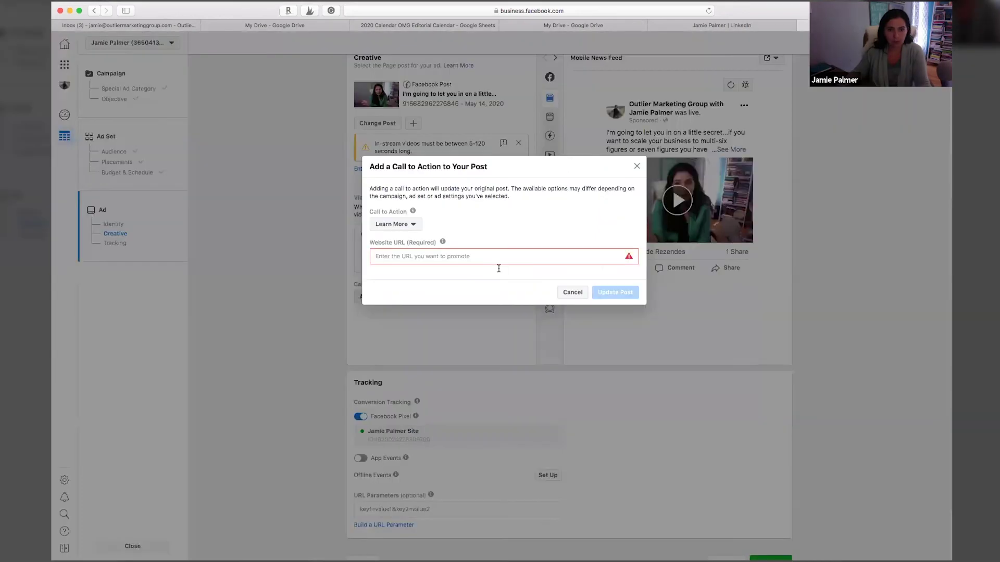
click(392, 224)
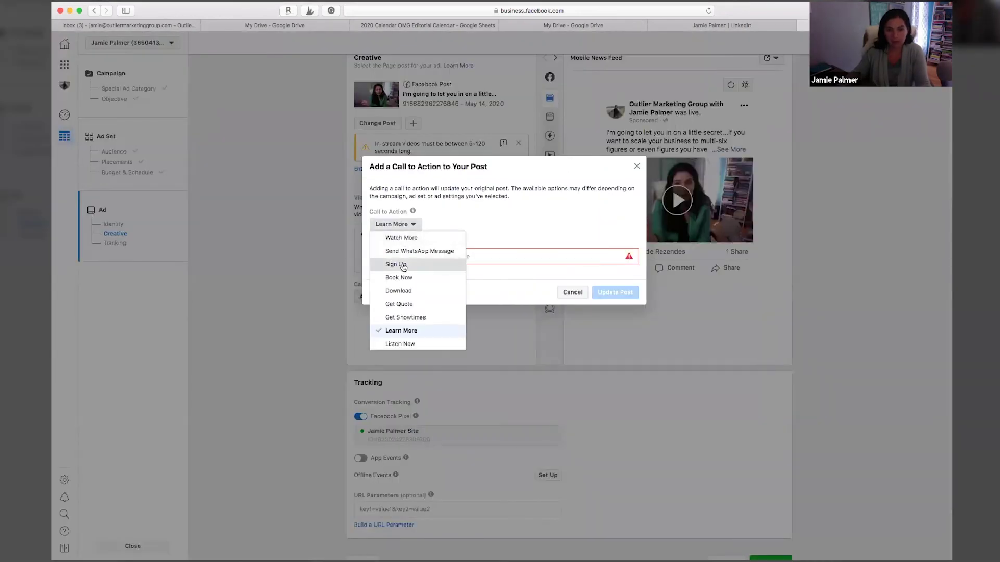
click(396, 264)
click(430, 255)
text(www.cmgnurture.com)
click(609, 293)
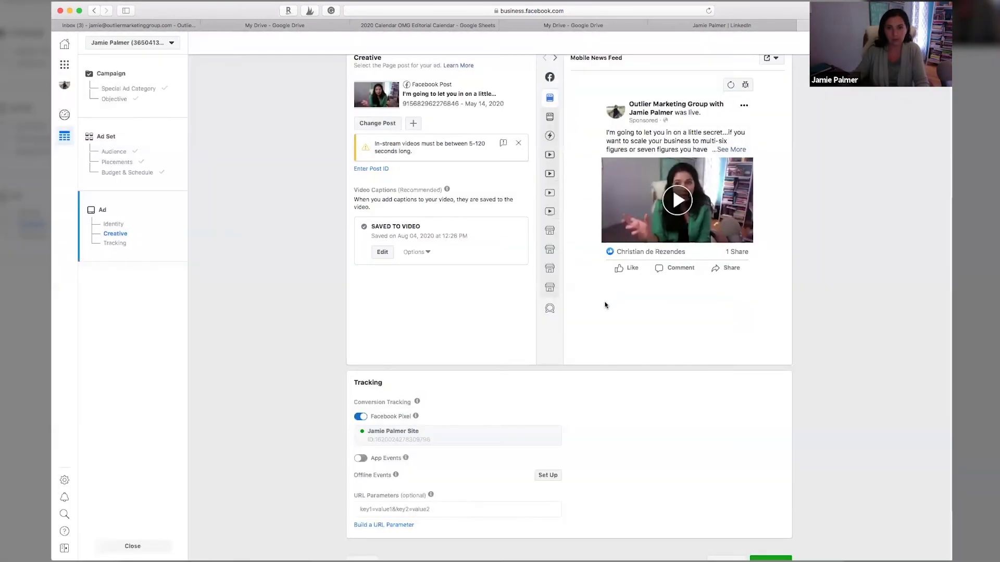
scroll(508, 433, down, 2)
- Switch the ad preview to the Desktop News Feed placement
scroll(688, 266, up, 5)
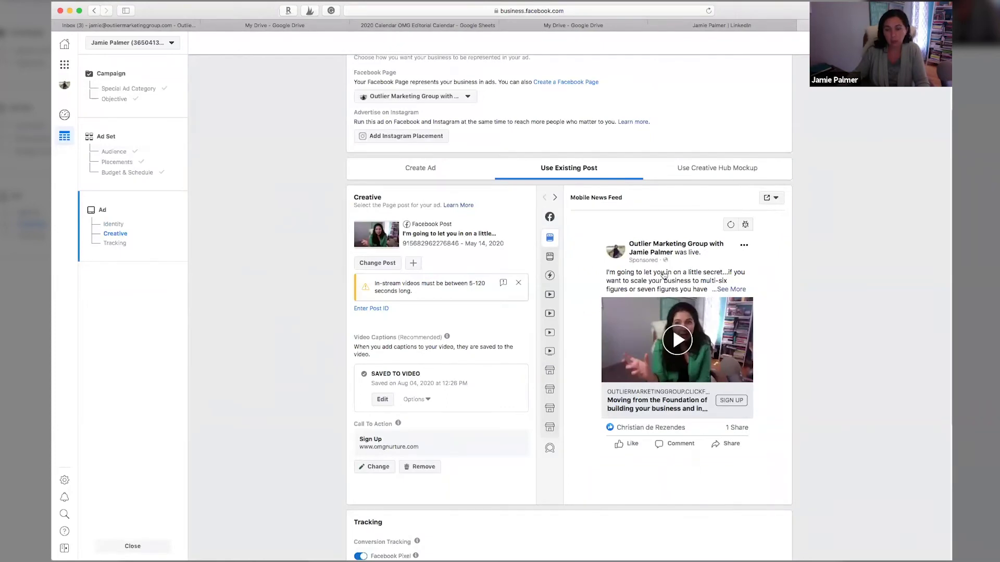
click(551, 257)
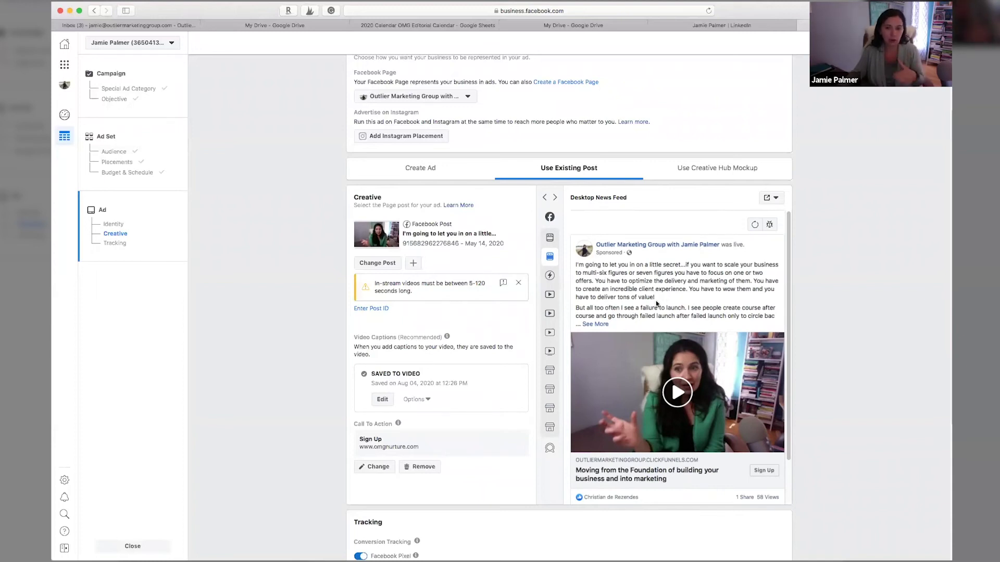
mouse_move(627, 318)
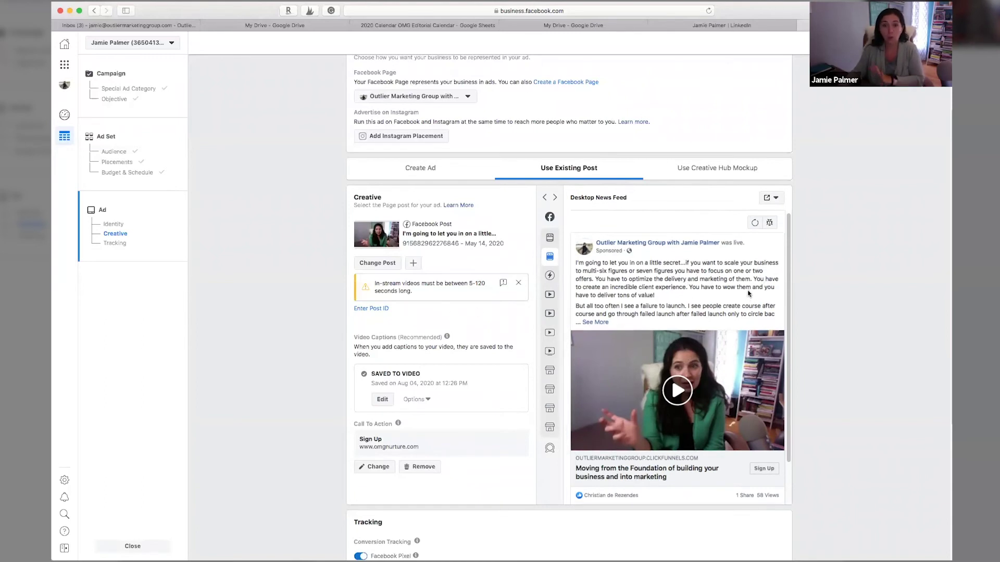
scroll(733, 313, down, 2)
scroll(524, 279, down, 5)
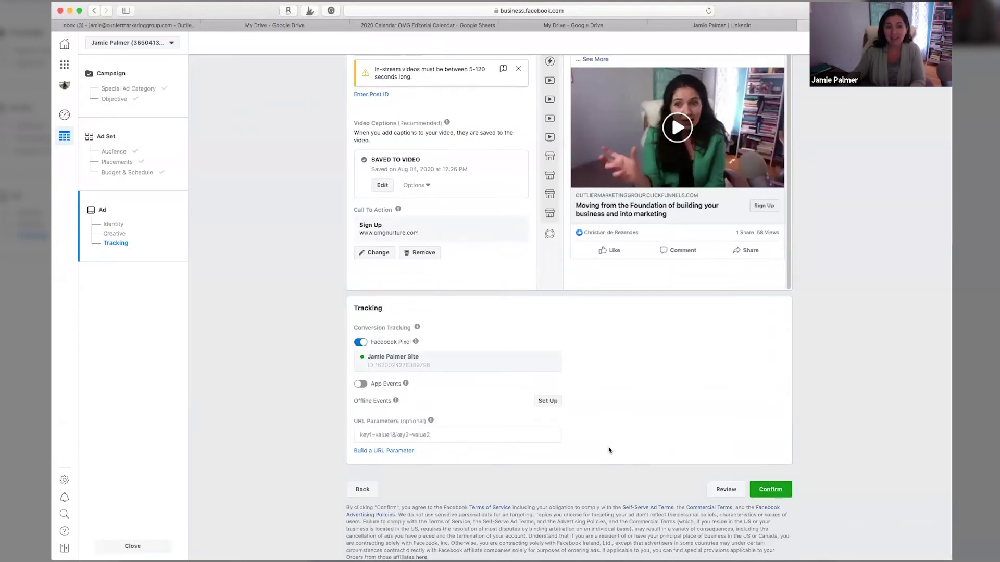
scroll(623, 448, up, 5)
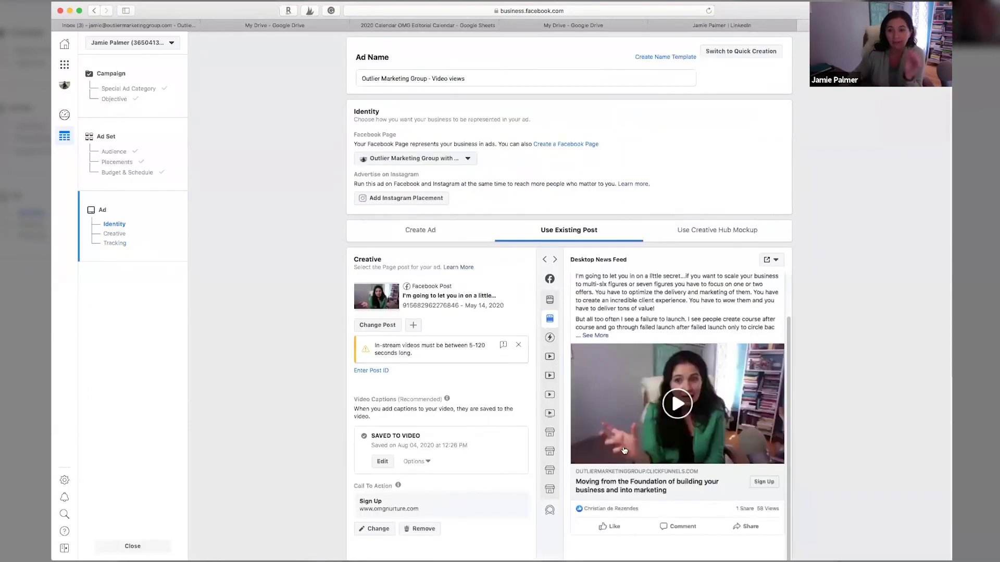